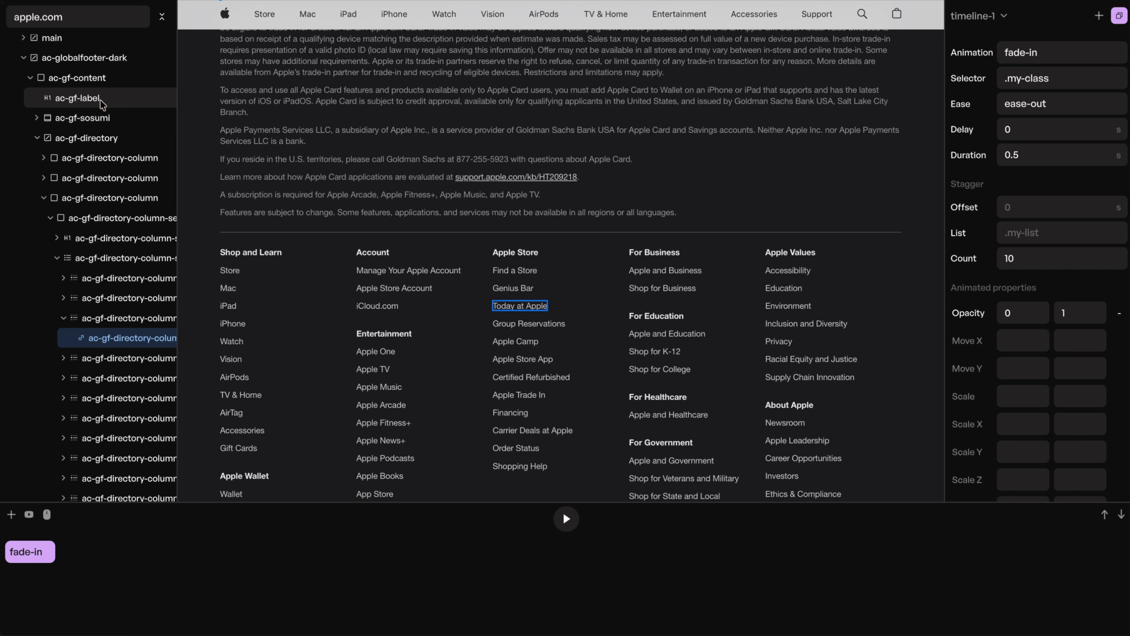
- Load the site remarkable-css.webflow.io/ in place of apple.com
scroll(102, 105, up, 3)
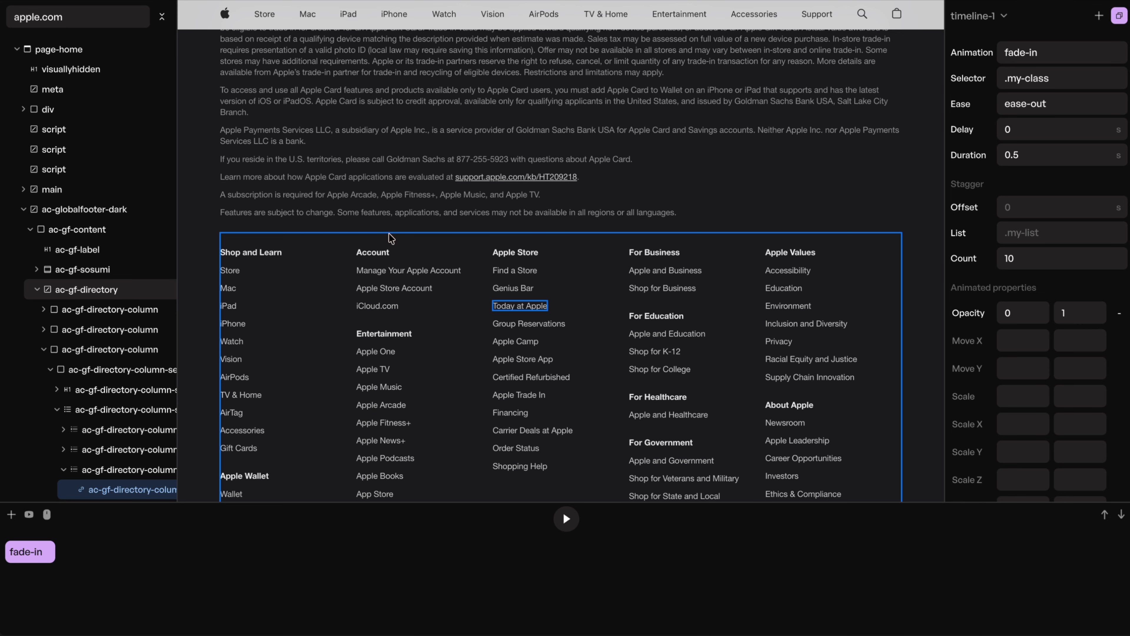
click(78, 17)
key(ctrl+a)
text(remarkable-css.webflow.io/)
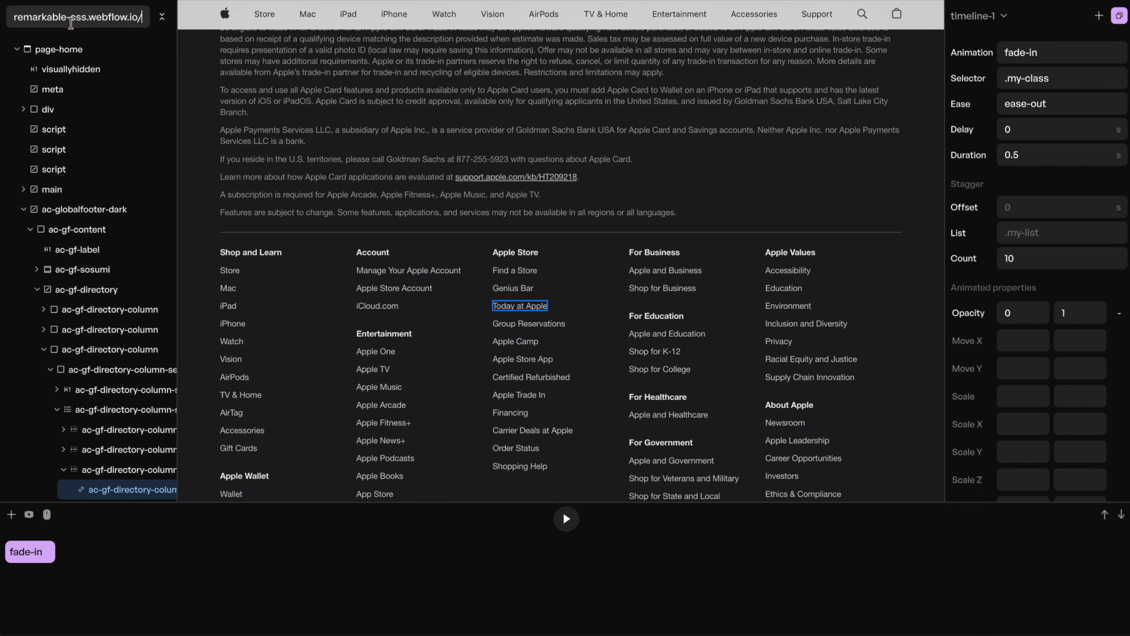
key(Return)
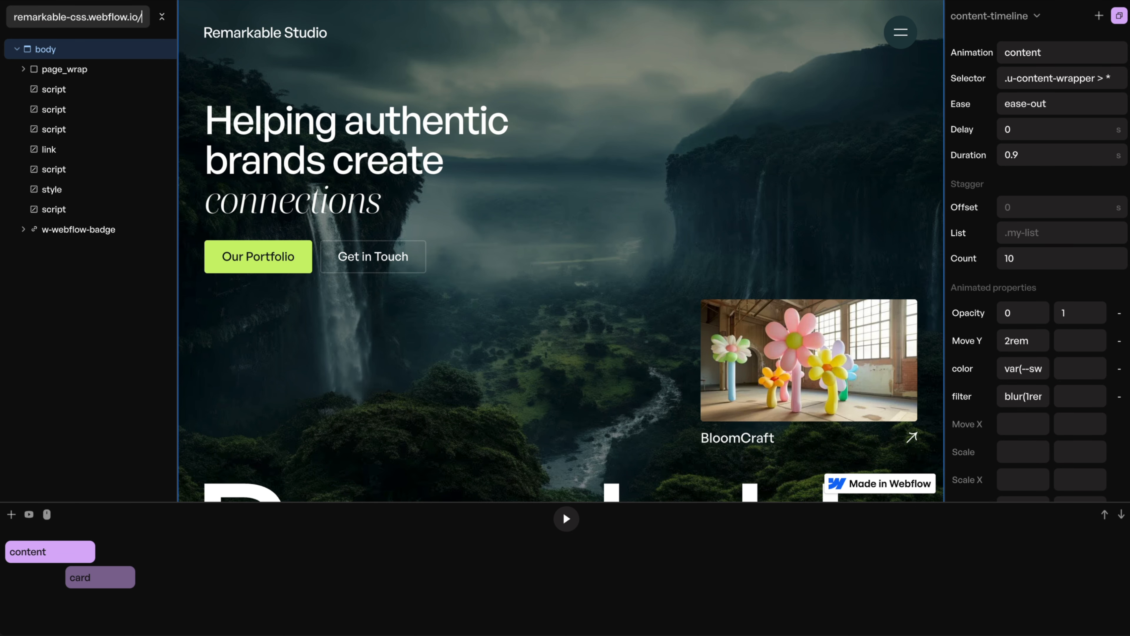
- Retime the content animation to a 0.2 s delay and 1.3 s duration, and shift the card animation to a 0.7 s delay
mouse_move(28, 558)
mouse_down()
mouse_move(58, 559)
mouse_move(48, 558)
mouse_up()
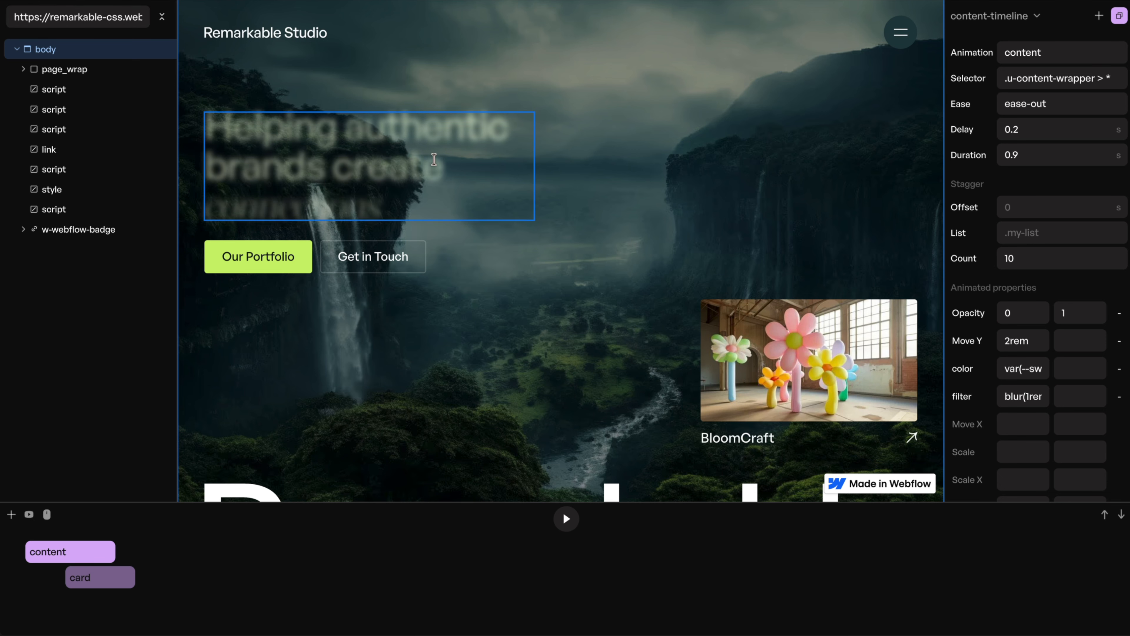
drag(115, 552, 156, 552)
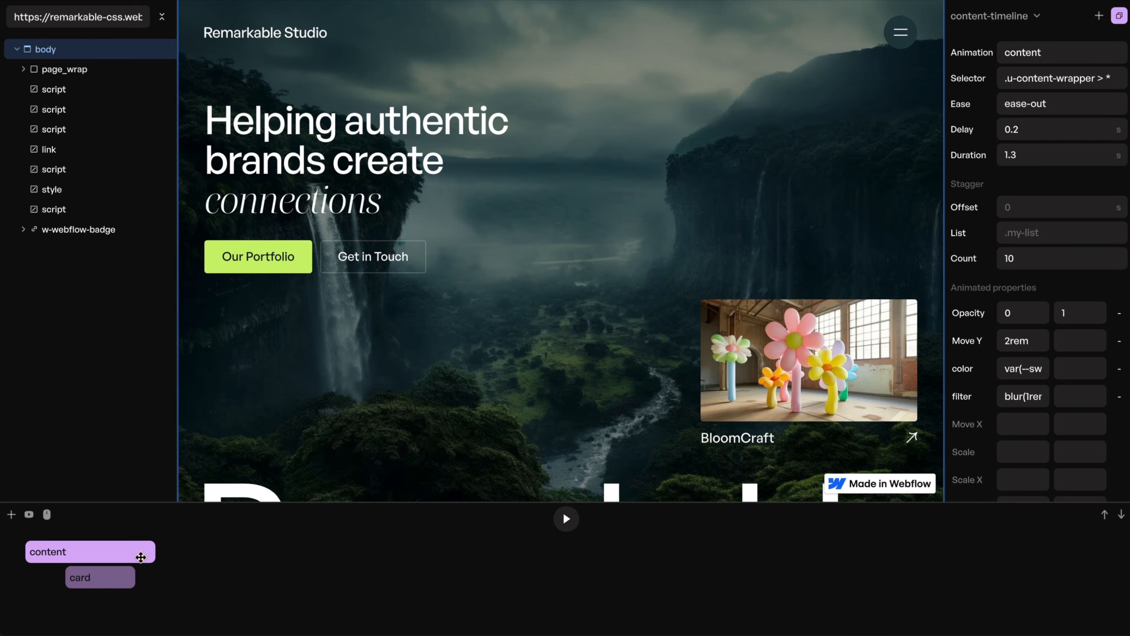
drag(96, 577, 106, 577)
- Remove the Scale property from the card animation and set its starting Move Y to 4rem
scroll(497, 378, down, 15)
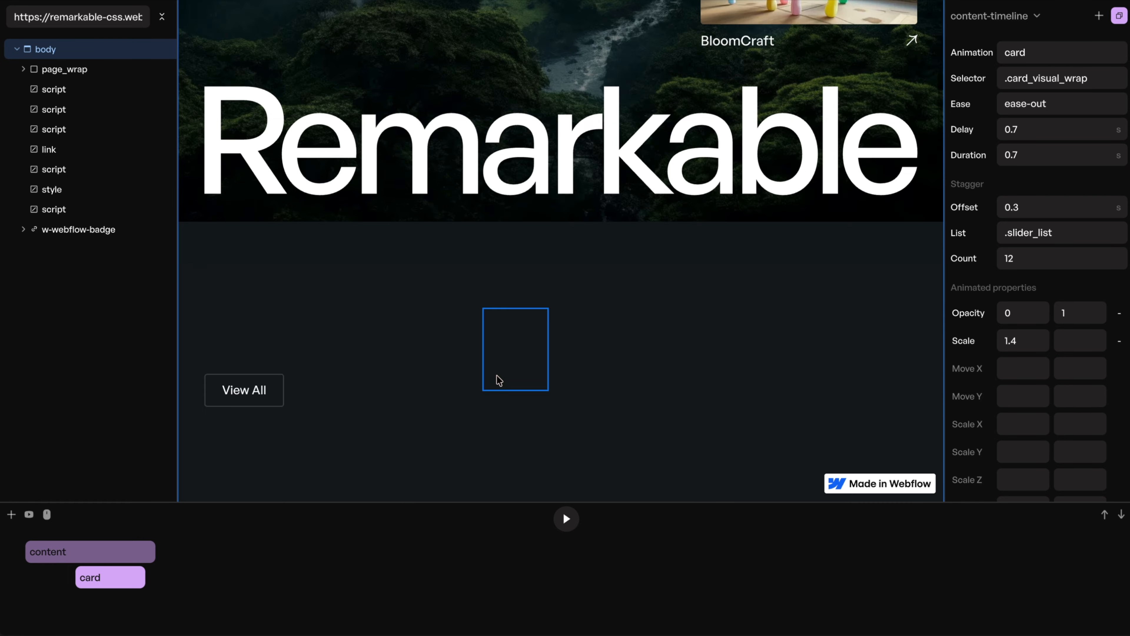
scroll(540, 311, down, 1)
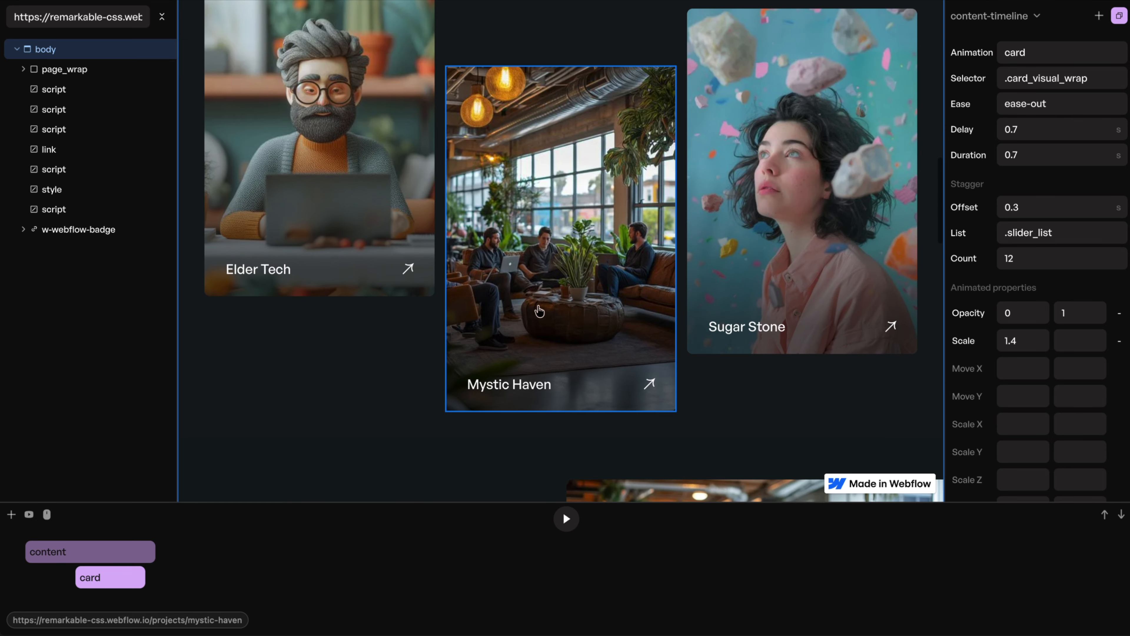
click(1120, 343)
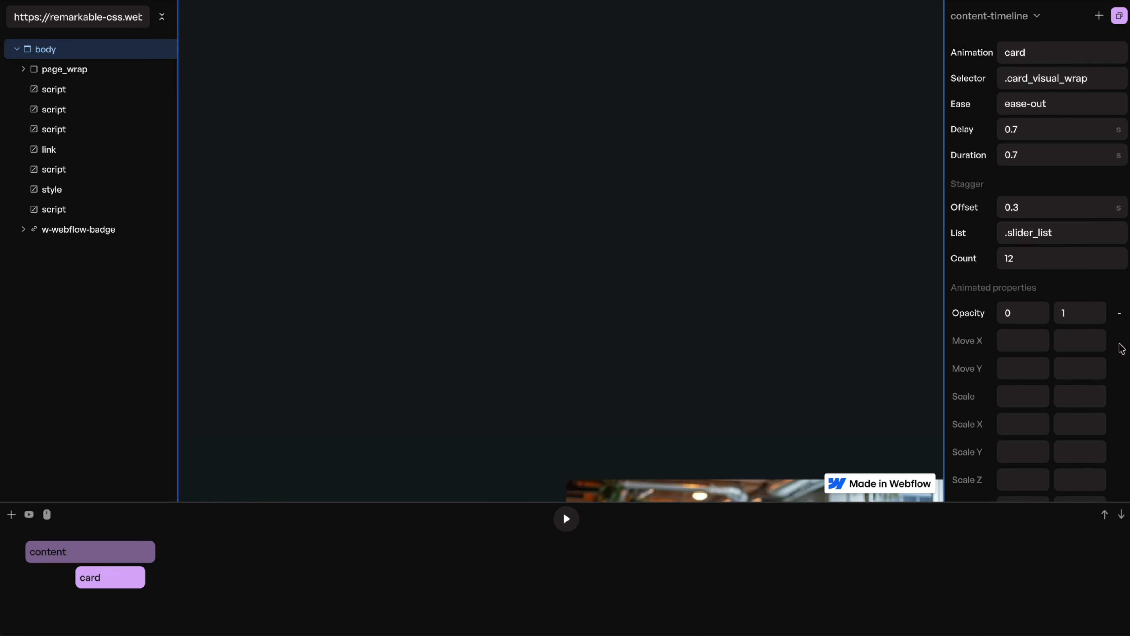
click(1014, 368)
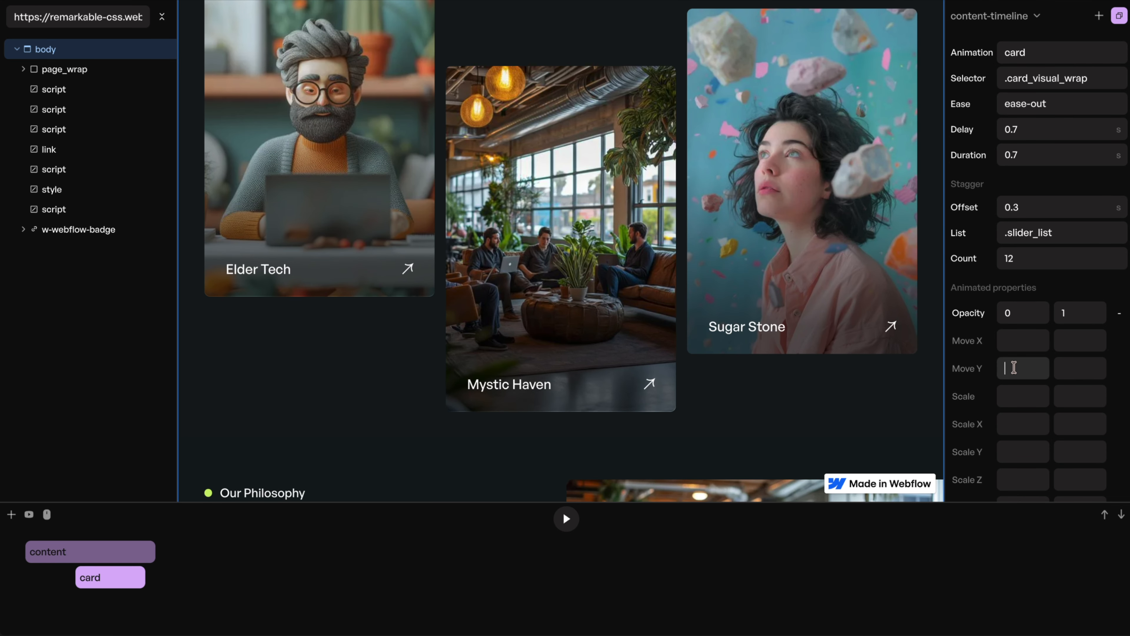
text(4rem)
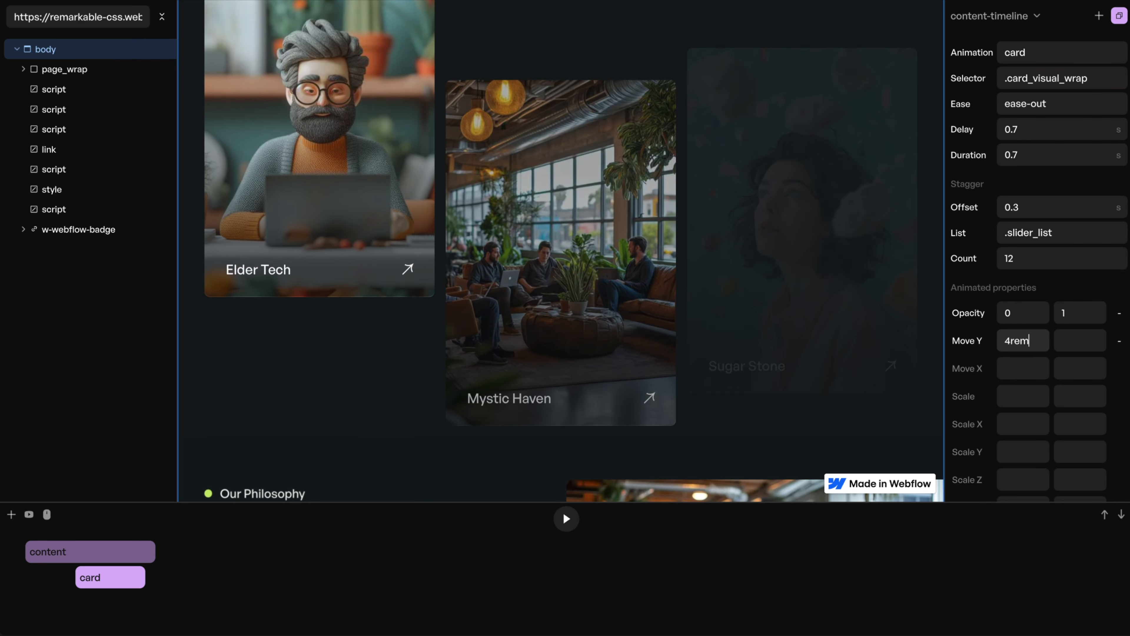
- Set the card animation's stagger offset to 0.1 s and review the effect on the page's cards
click(1037, 207)
key(BackSpace)
text(2)
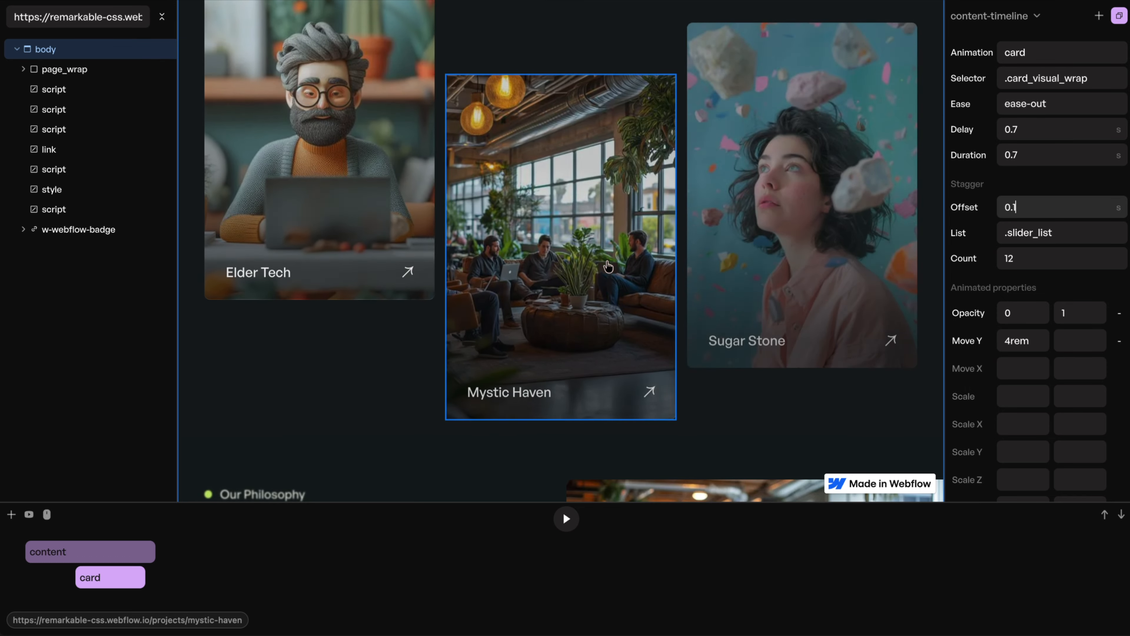
scroll(778, 310, up, 4)
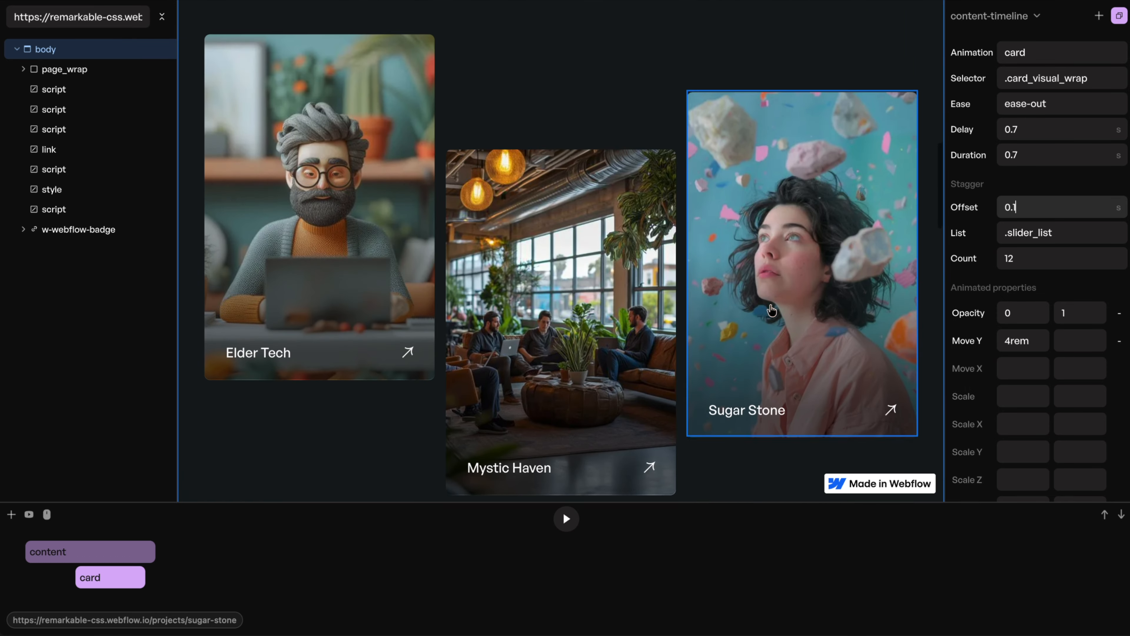
scroll(512, 189, up, 10)
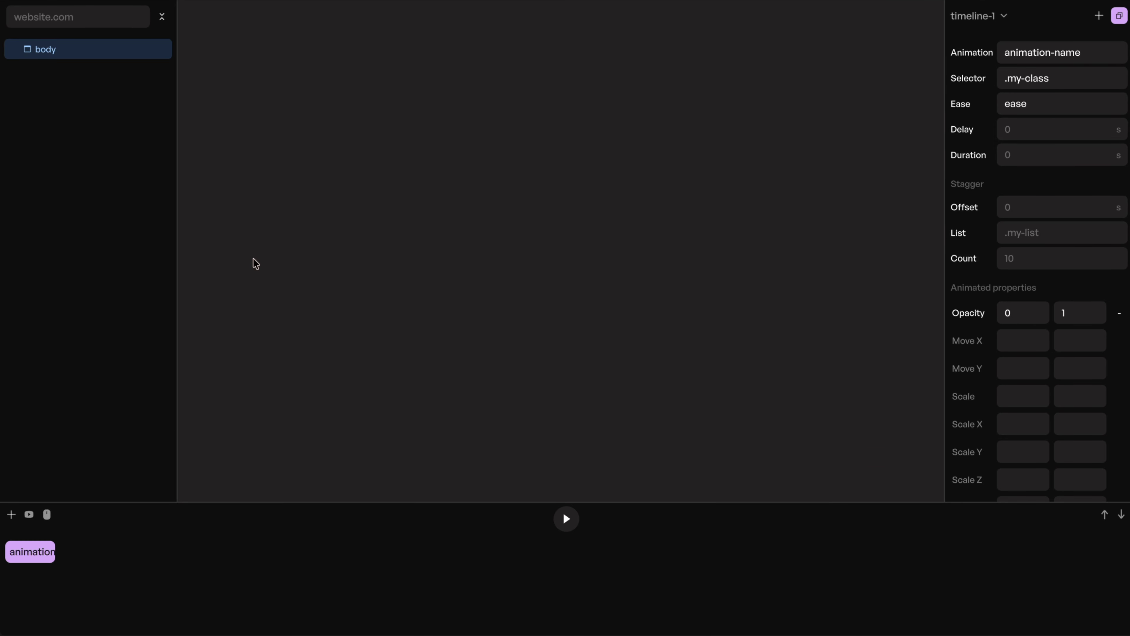
- Load remarkable-css.webflow.io/ in the blank project and select the Mystic Haven card's card_visual_wrap element
click(84, 16)
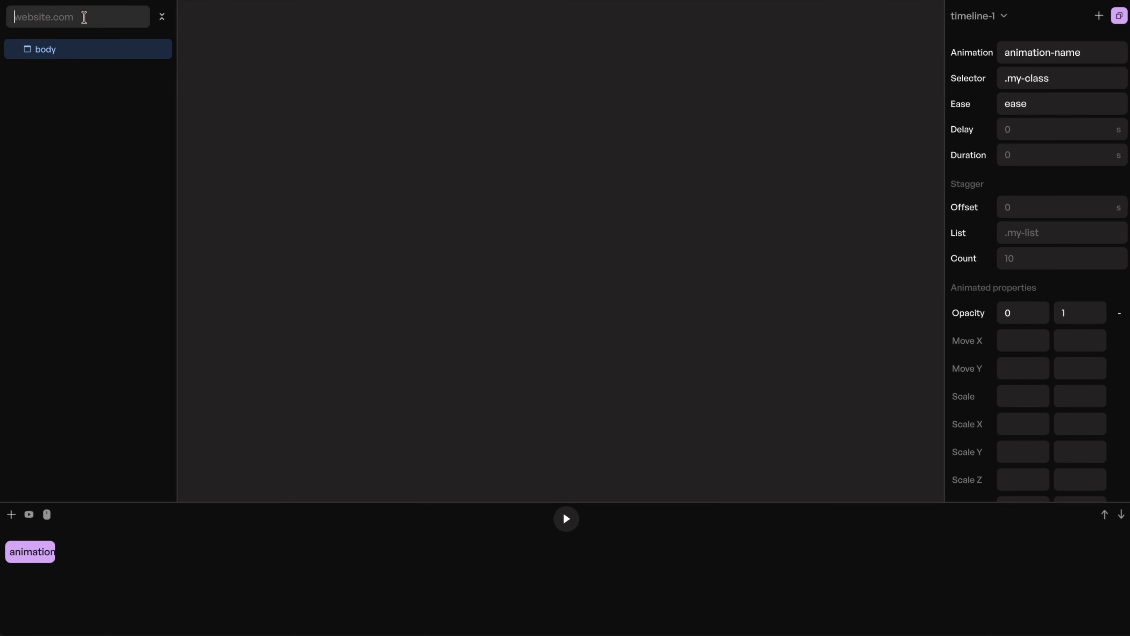
text(remarkable-css.webflow.io/)
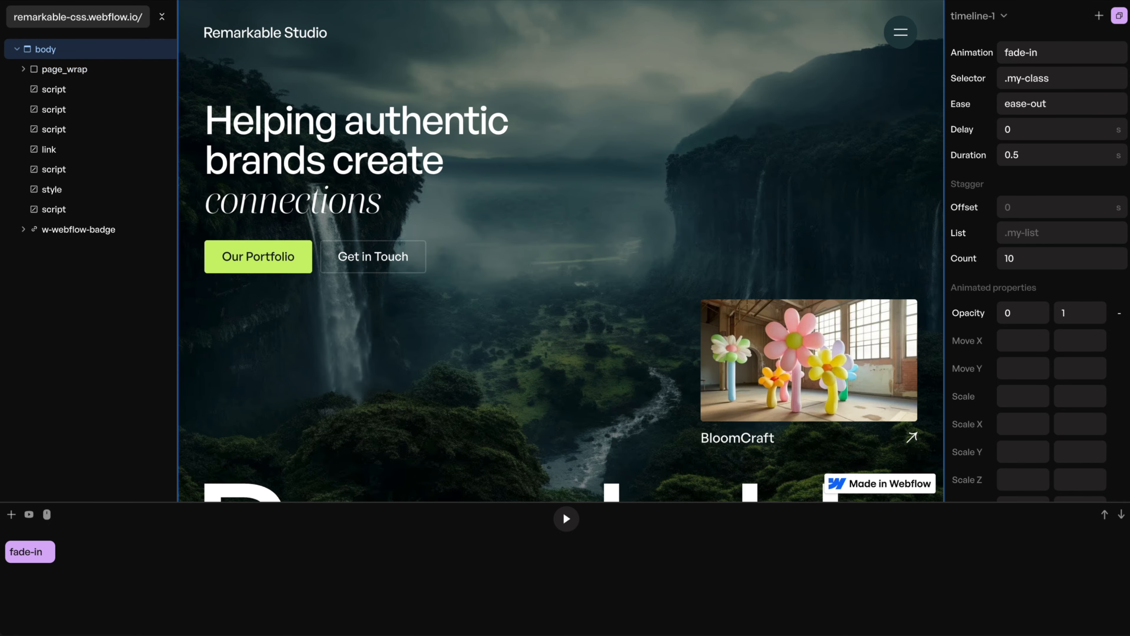
scroll(645, 236, down, 10)
click(658, 205)
scroll(656, 199, up, 1)
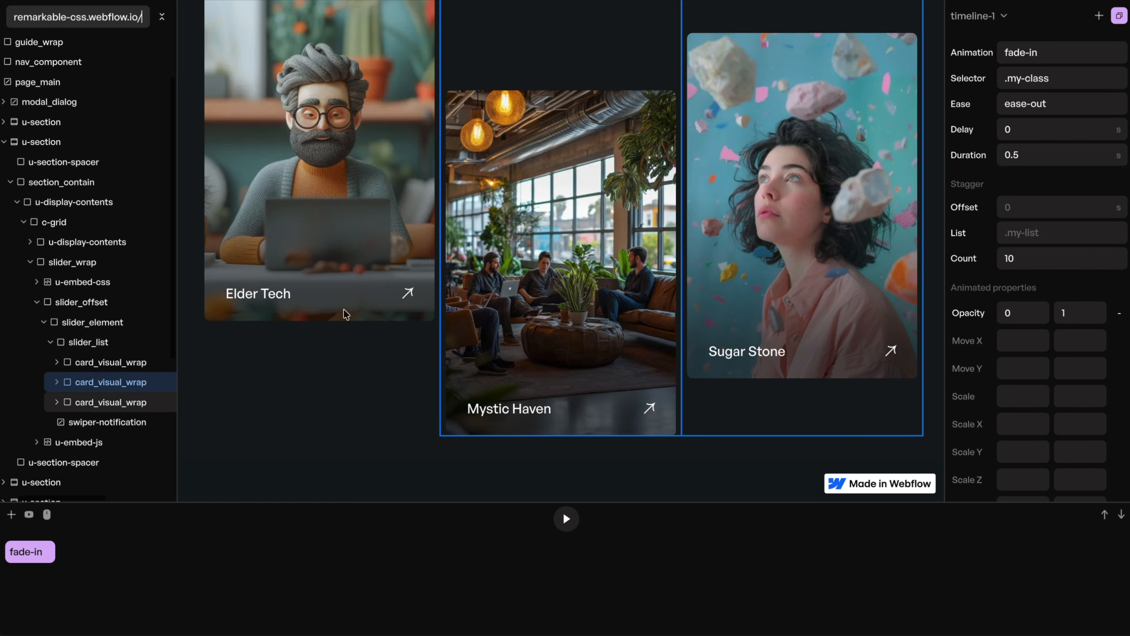
- Target the fade-in animation at the .card_visual_wrap selector
click(1079, 77)
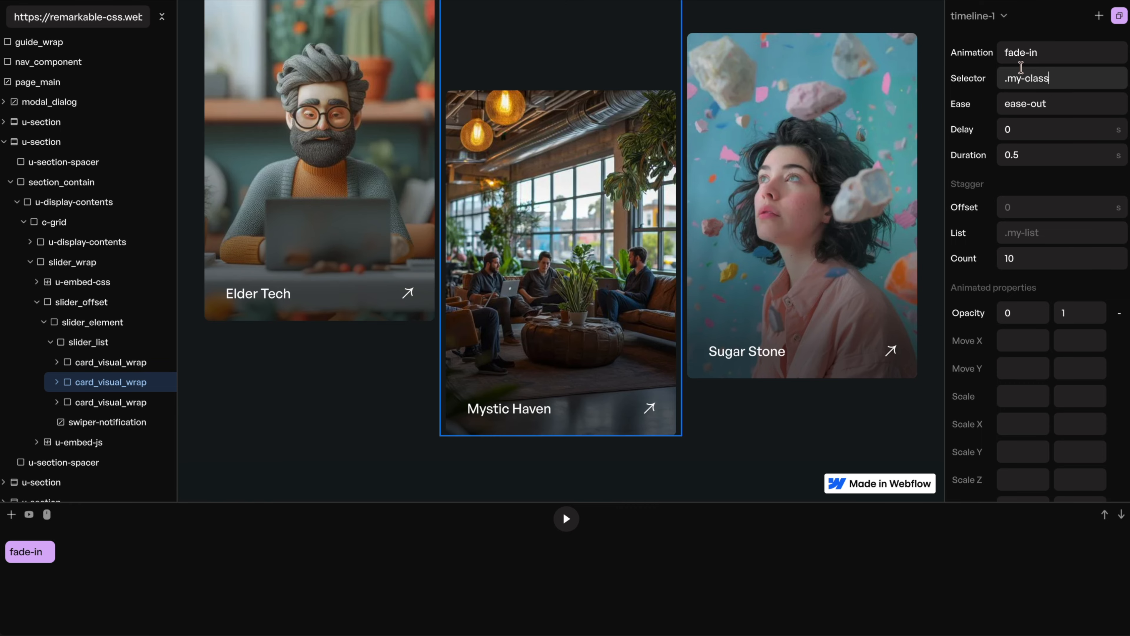
triple_click(1013, 77)
text(.card_visual_wrap)
- Set the fade-in animation's starting Move Y to 3rem and clear its ending Opacity value
click(1015, 306)
click(1064, 312)
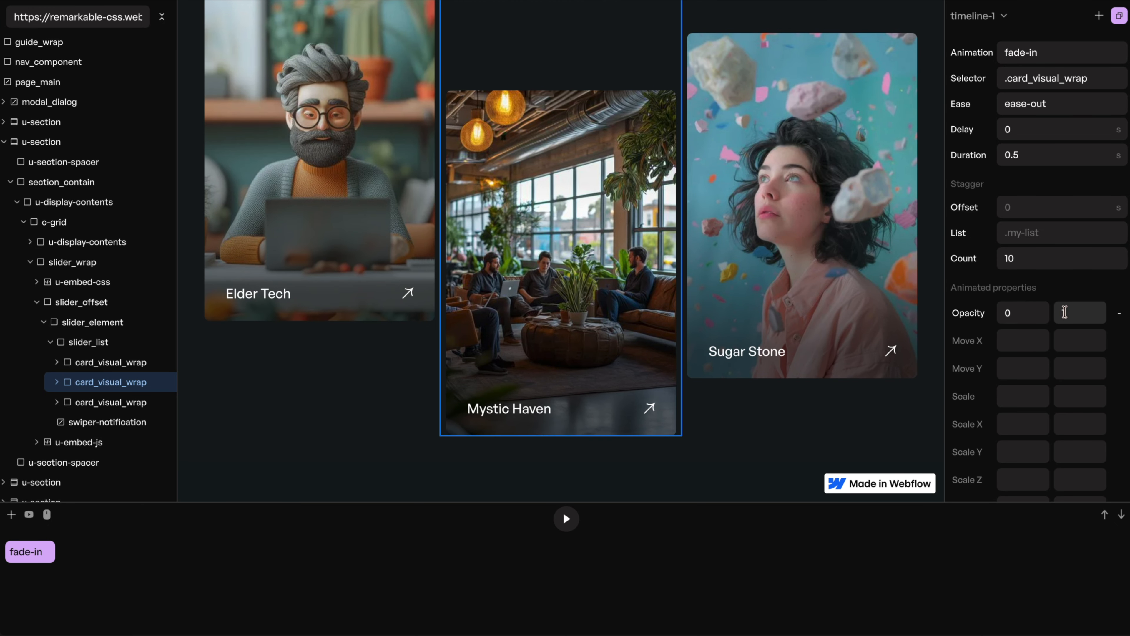
click(1014, 366)
text(3rem)
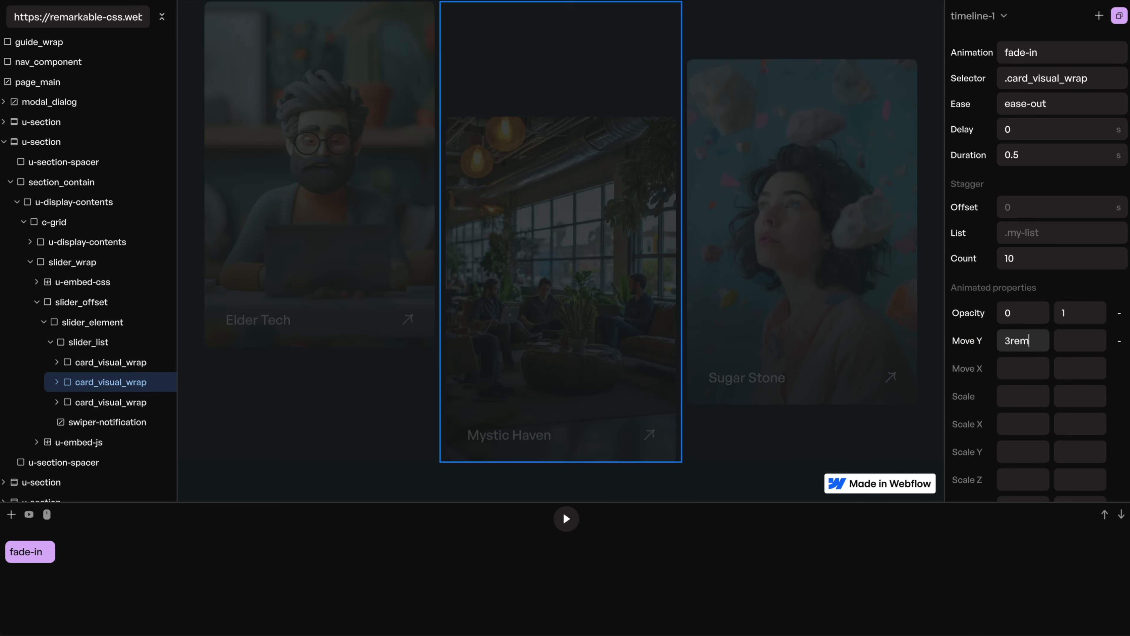
click(1083, 315)
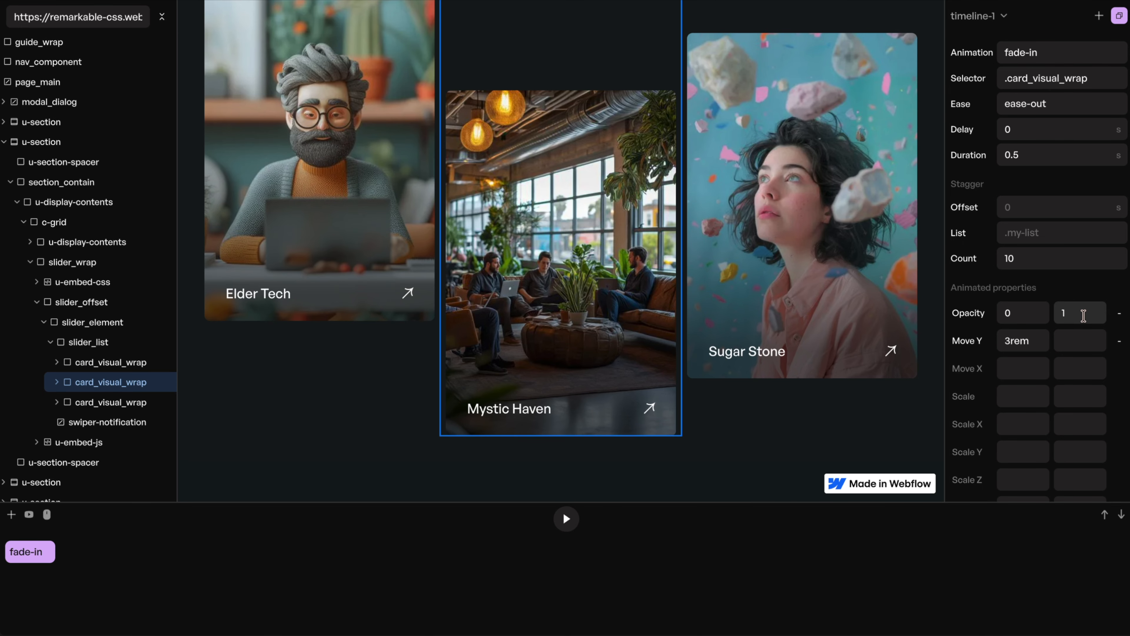
key(BackSpace)
click(1029, 309)
click(1032, 346)
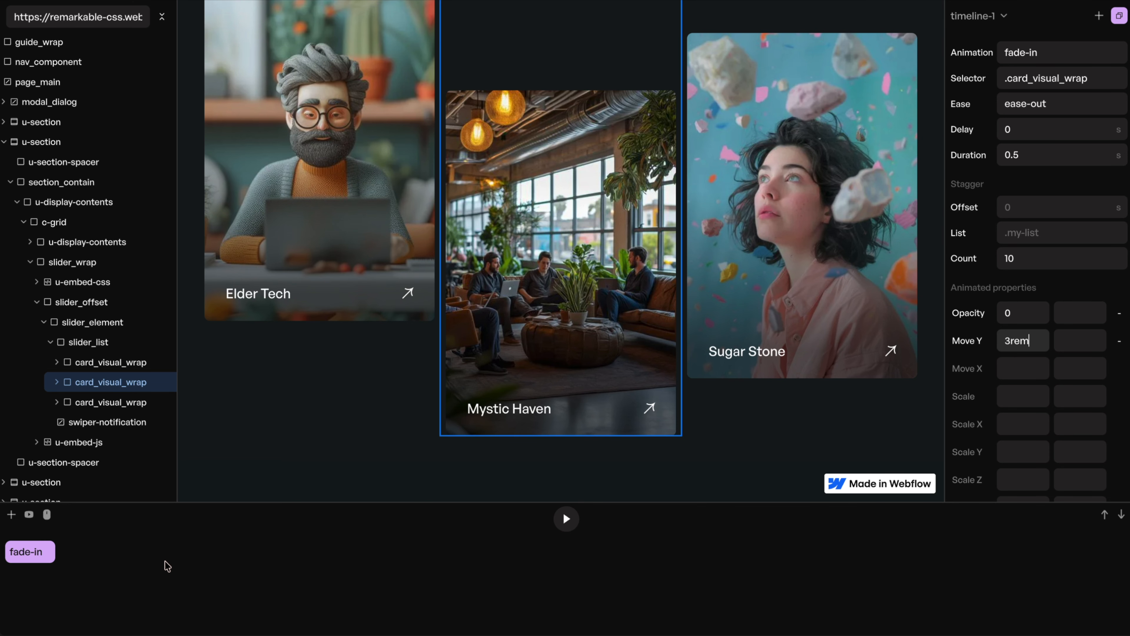
- Retime the fade-in bar on the timeline to a 0.6 s delay and 0.8 s duration
drag(18, 555, 67, 555)
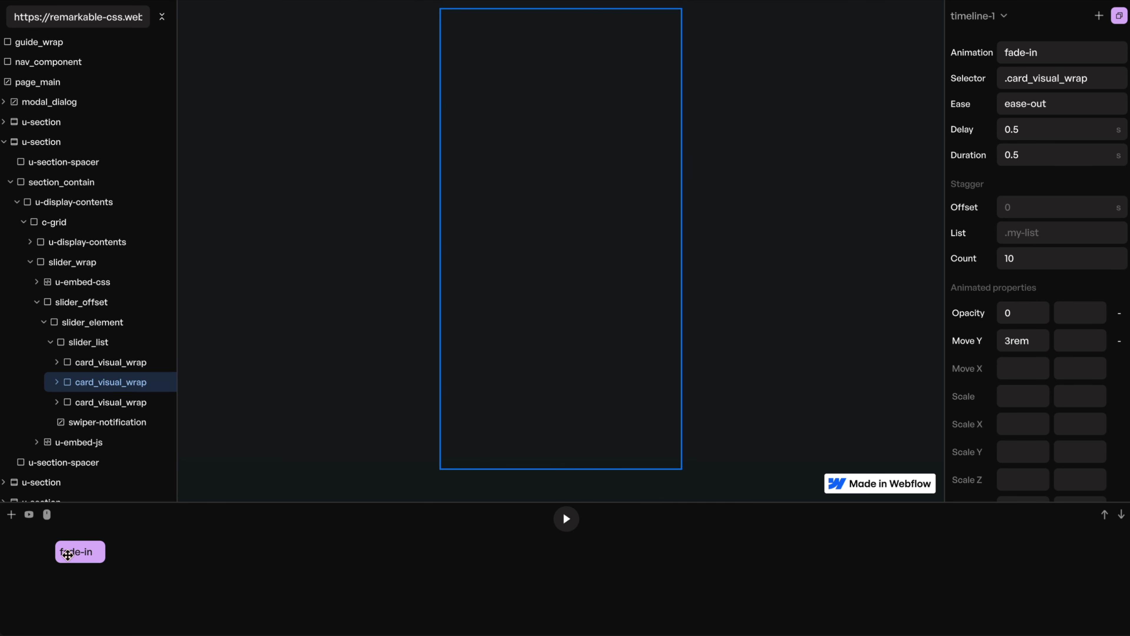
drag(106, 552, 146, 552)
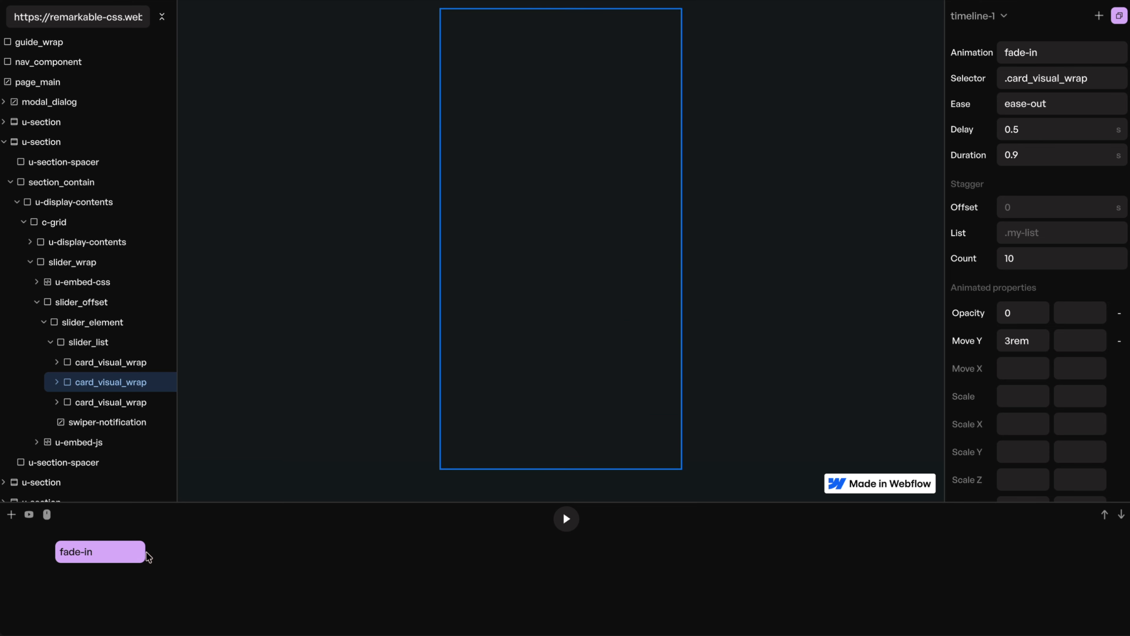
drag(57, 552, 67, 552)
- Set the fade-in animation's delay to 0.5 s and its duration to 0.7 s
click(1037, 129)
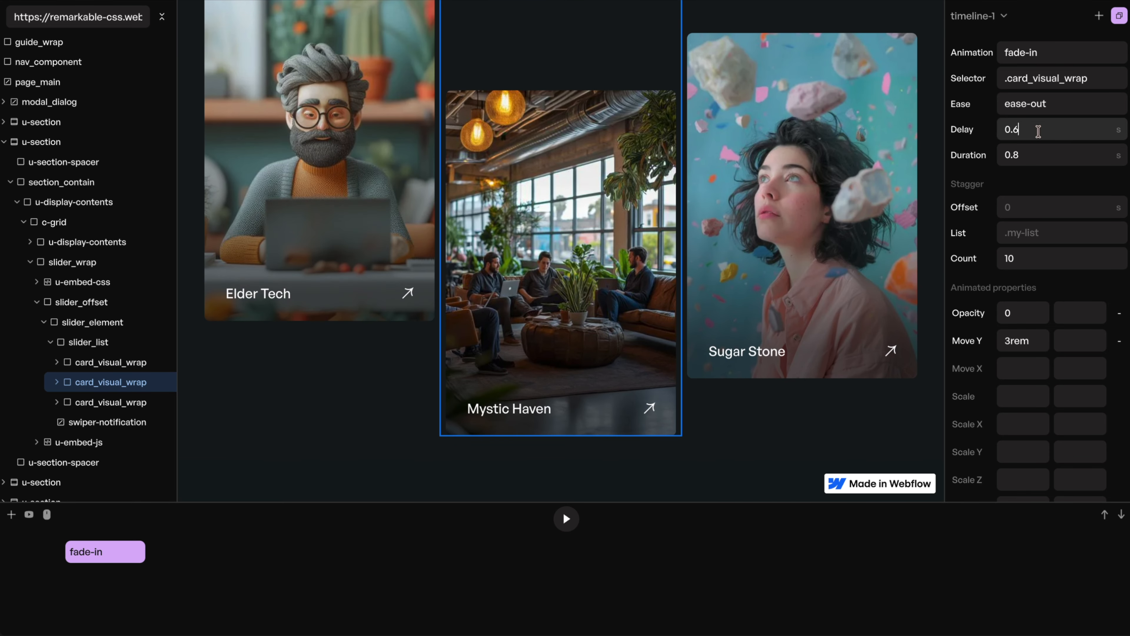
key(BackSpace)
text(5)
click(1042, 155)
key(BackSpace)
text(7)
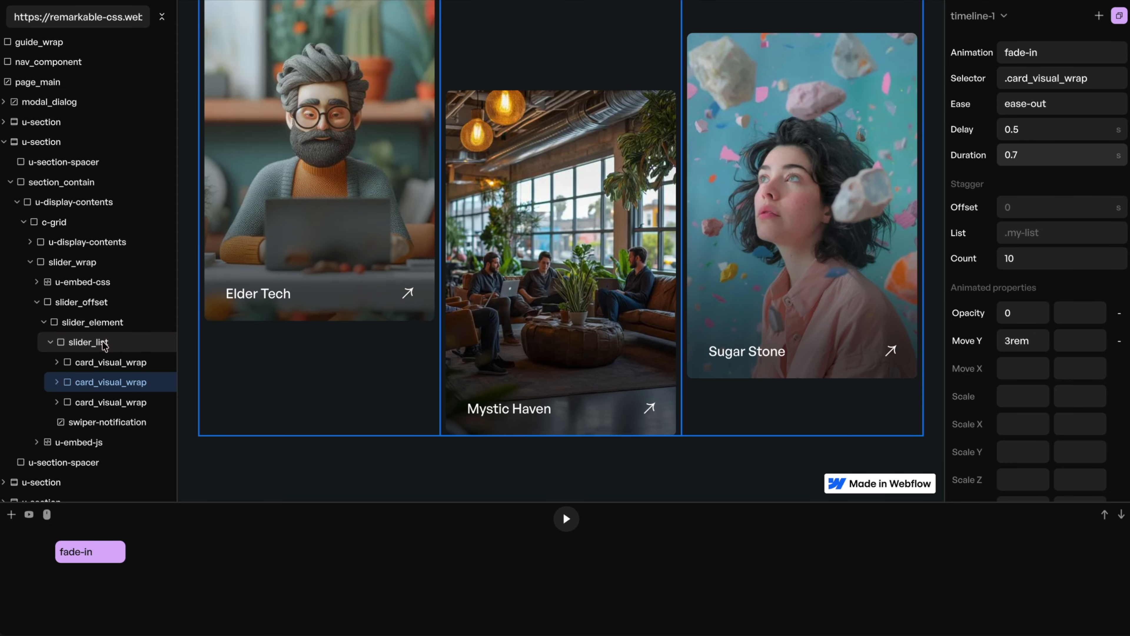
- Set the animation's stagger list to .slider_list with a count of 5
click(1047, 232)
text(.slider_list)
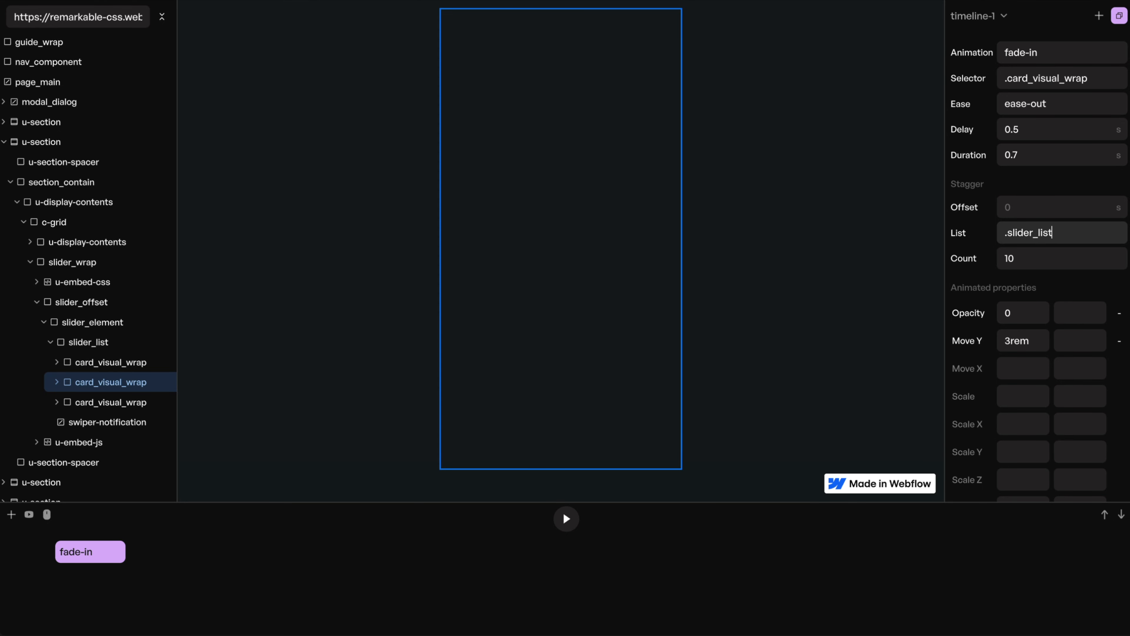
key(Tab)
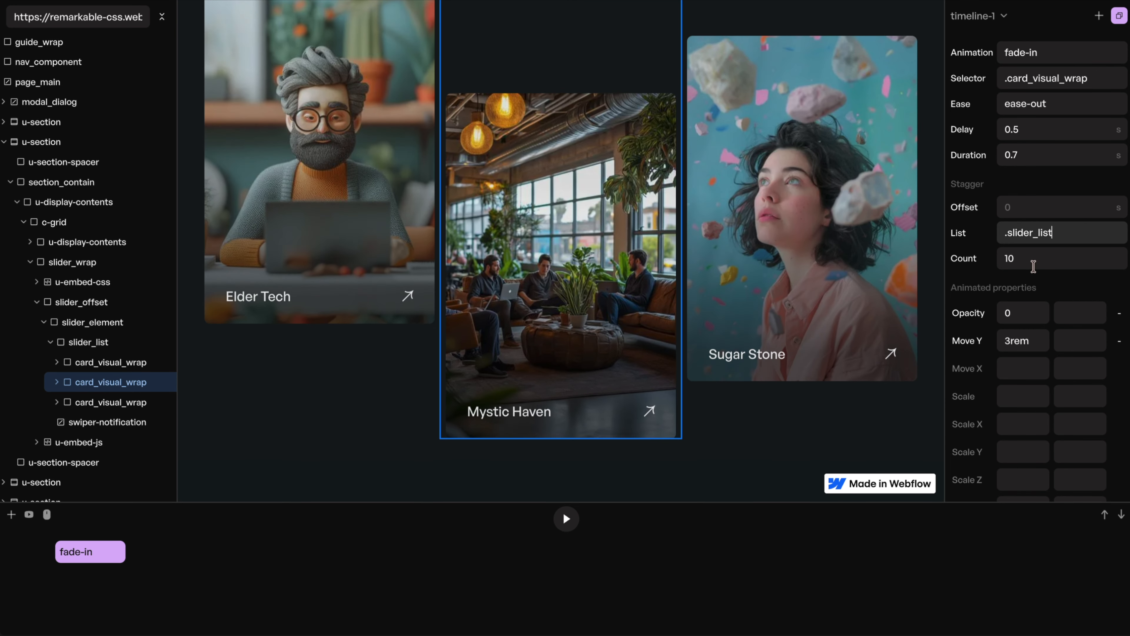
text(8)
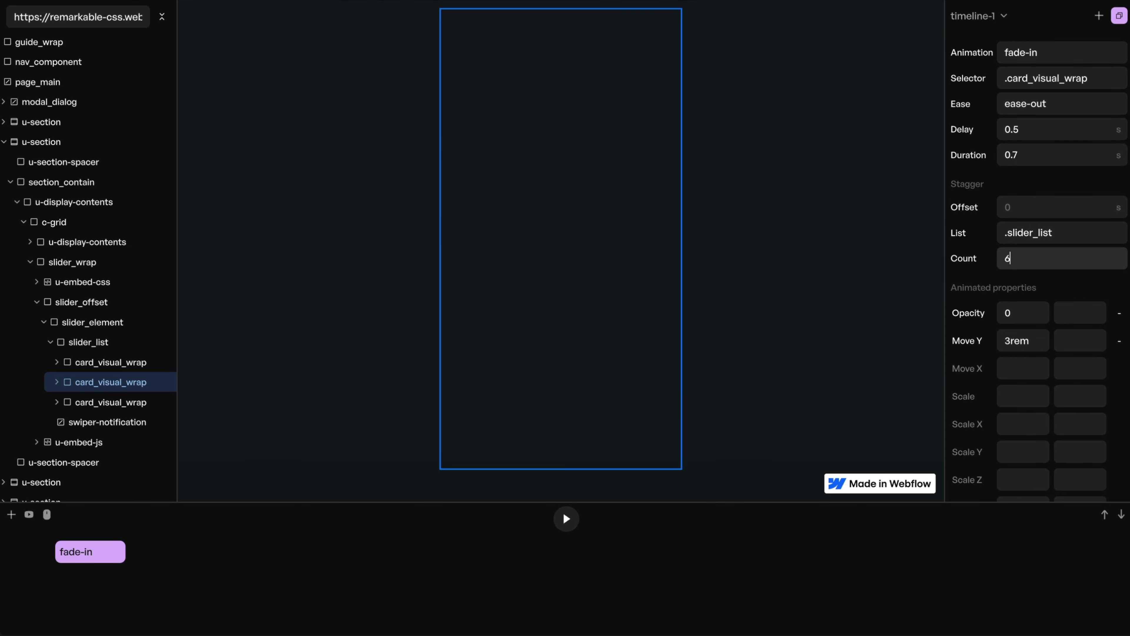
- Set the stagger offset of the card animation to 0.4 s
click(1052, 206)
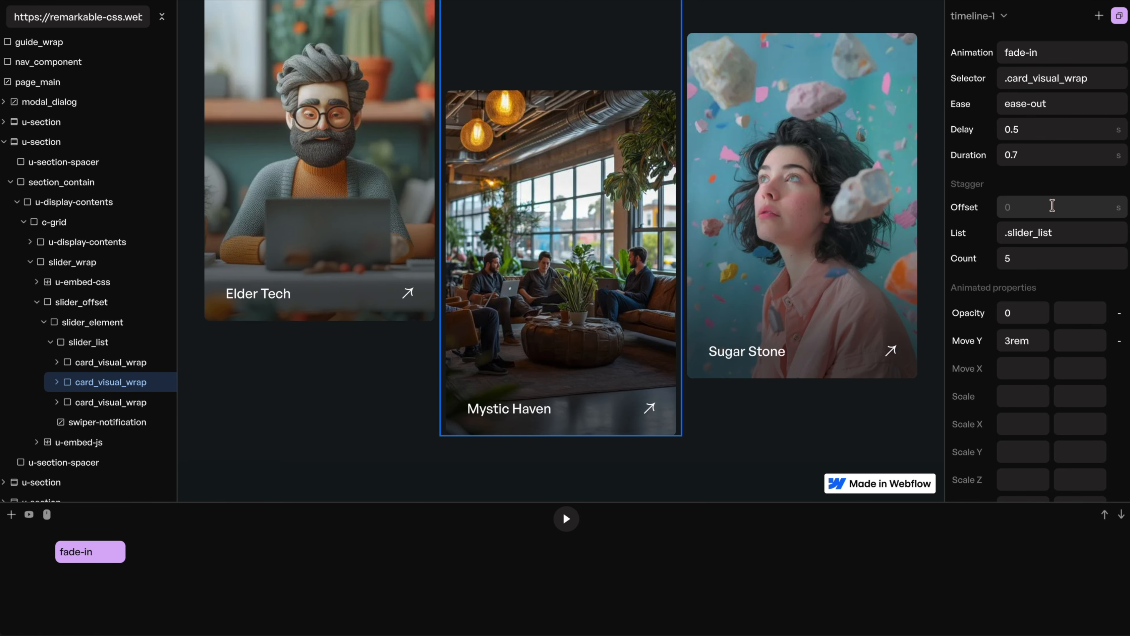
text(0.2)
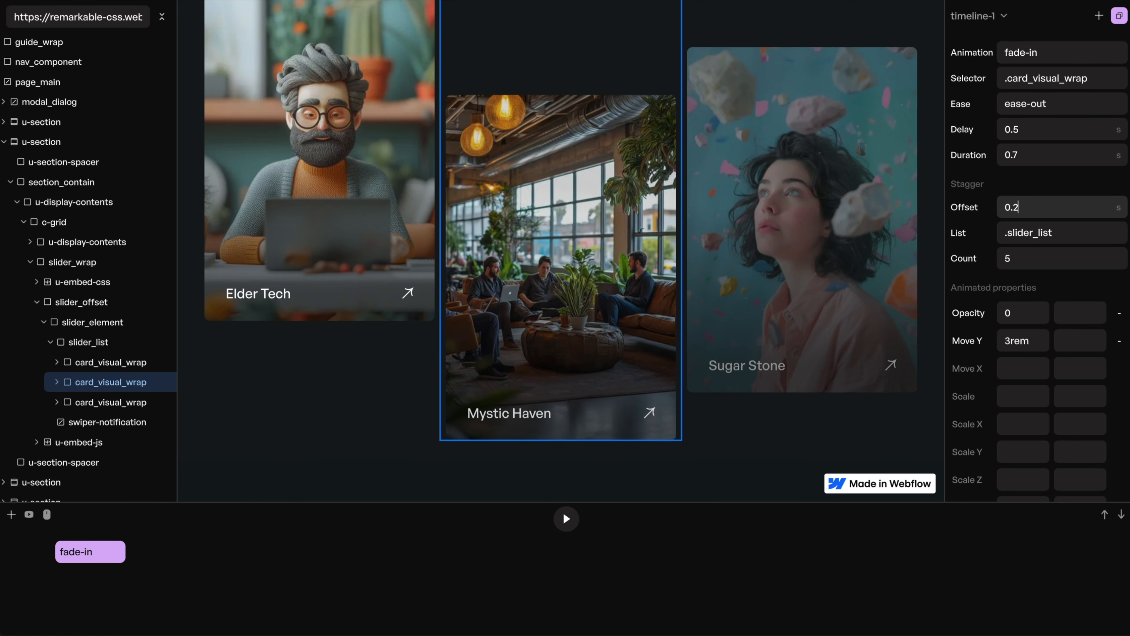
key(BackSpace)
text(3)
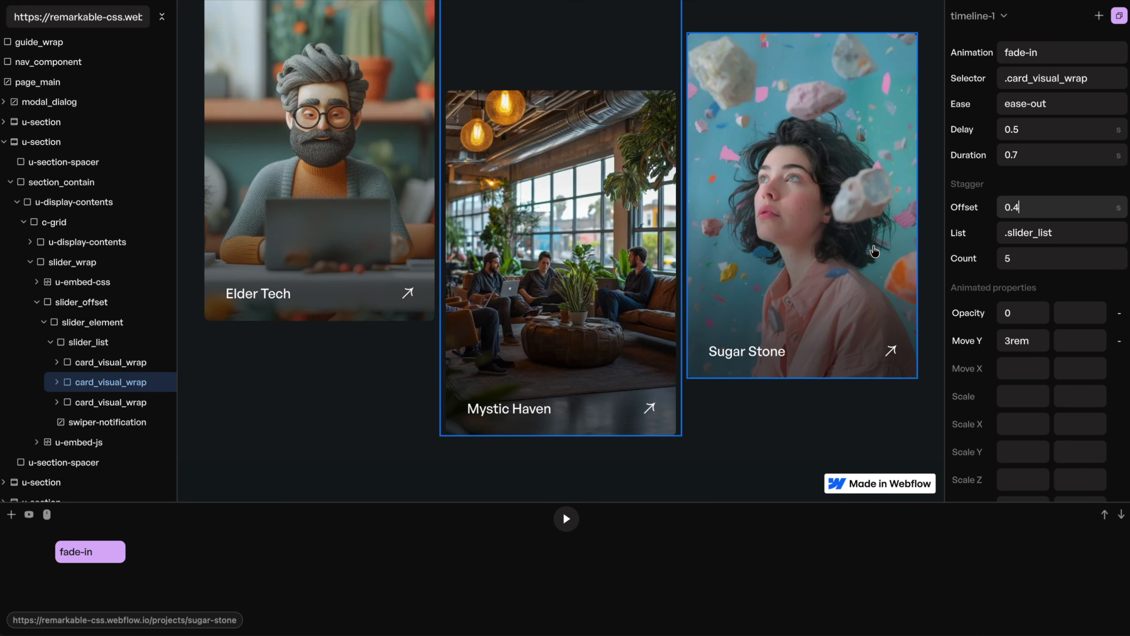
- Rename the fade-in animation to card-reveal
click(1048, 51)
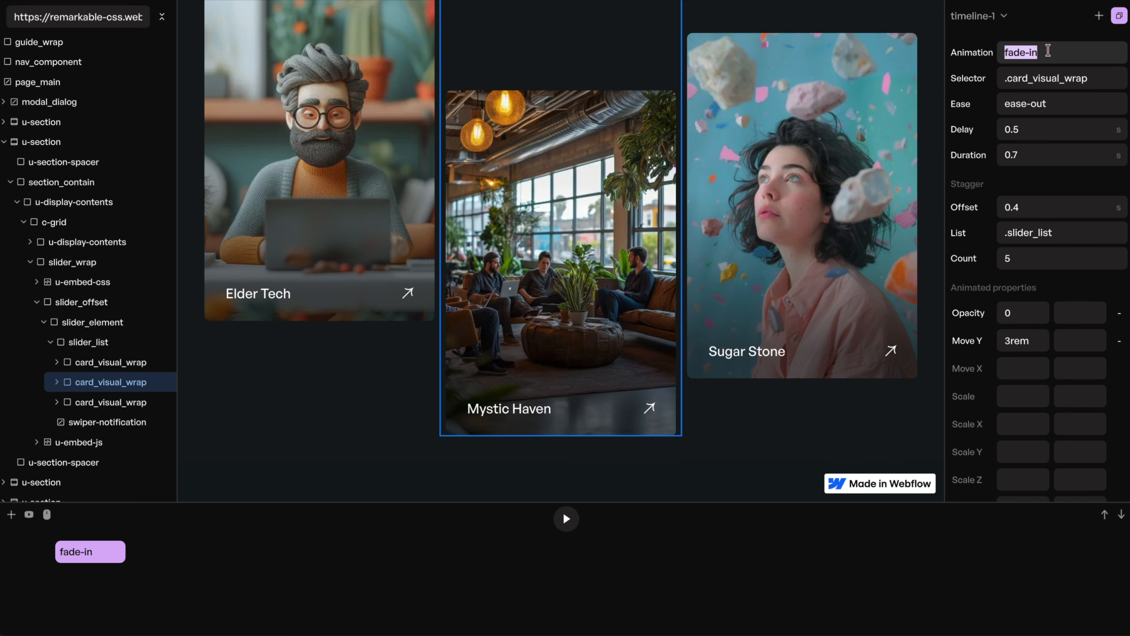
text(c)
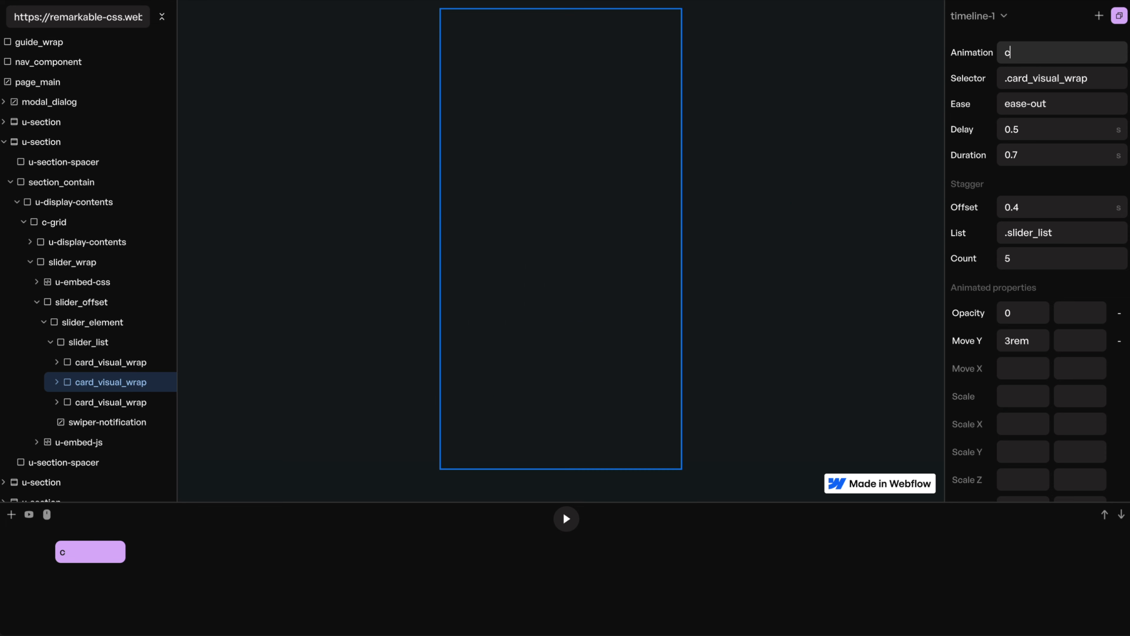
text(ard-reveal)
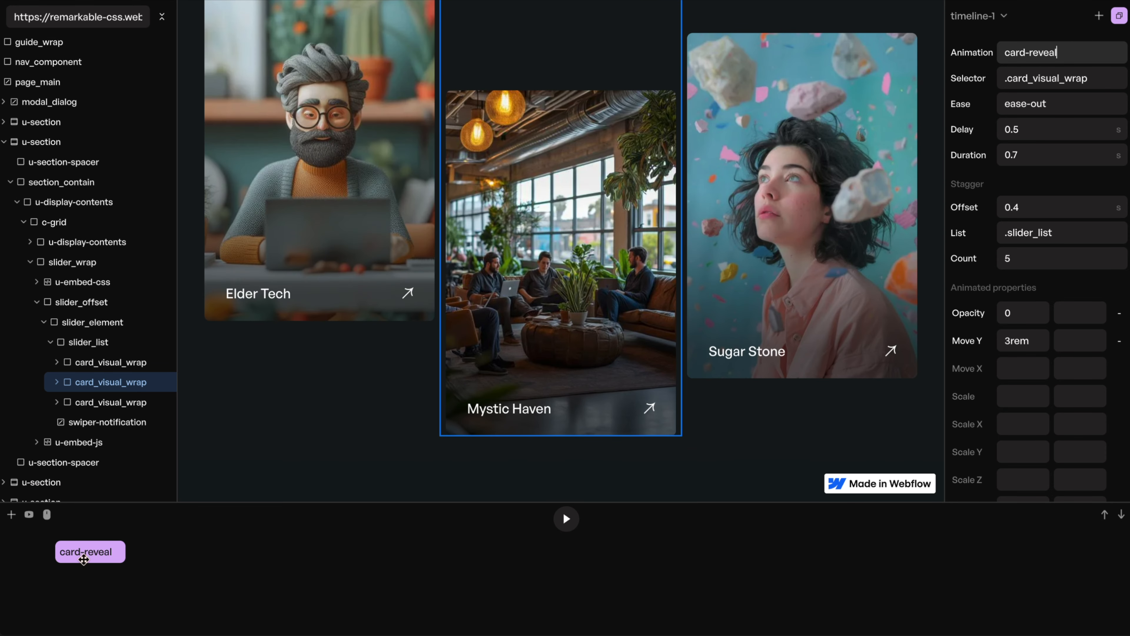
- Add a new animation for the u-cover-absolute image inside the first card_visual_wrap's card_visual_inner
click(57, 362)
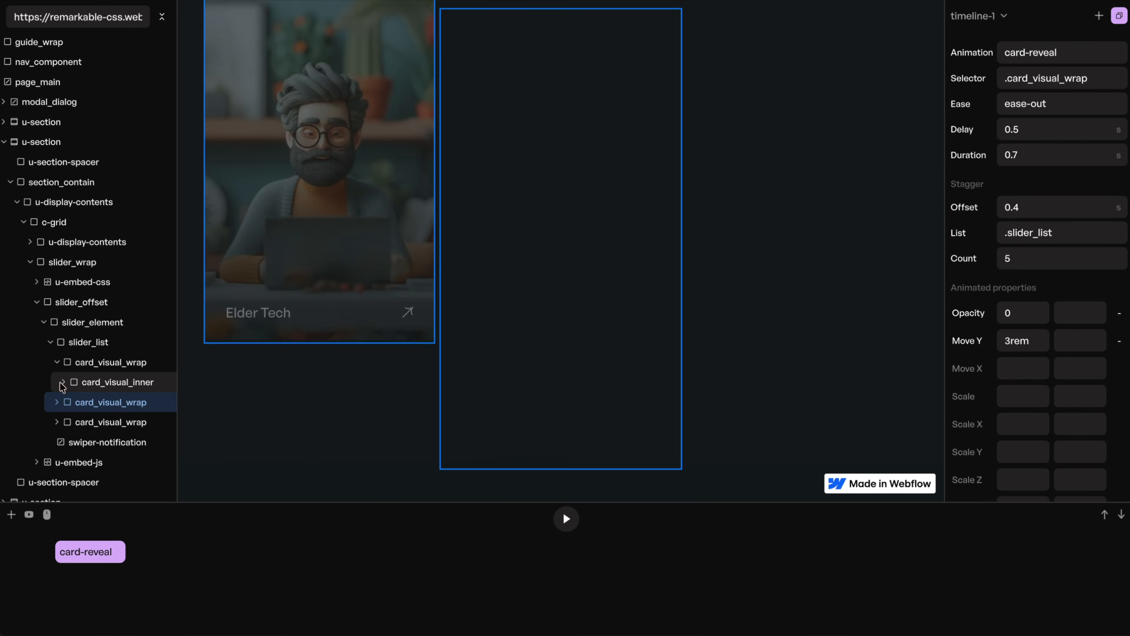
click(62, 382)
click(117, 403)
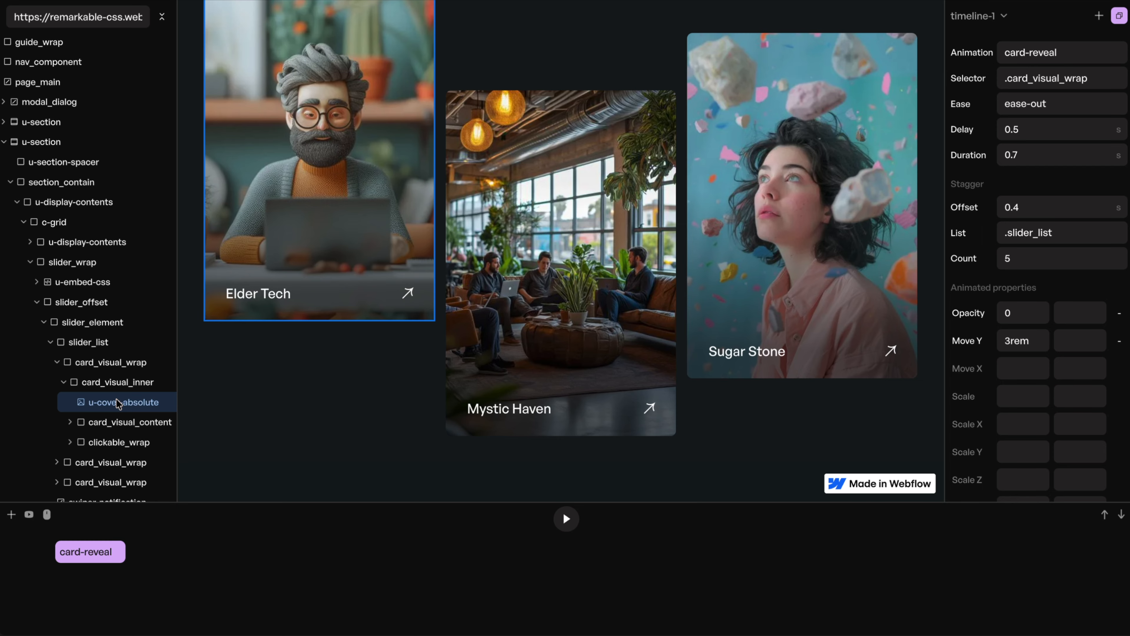
click(10, 515)
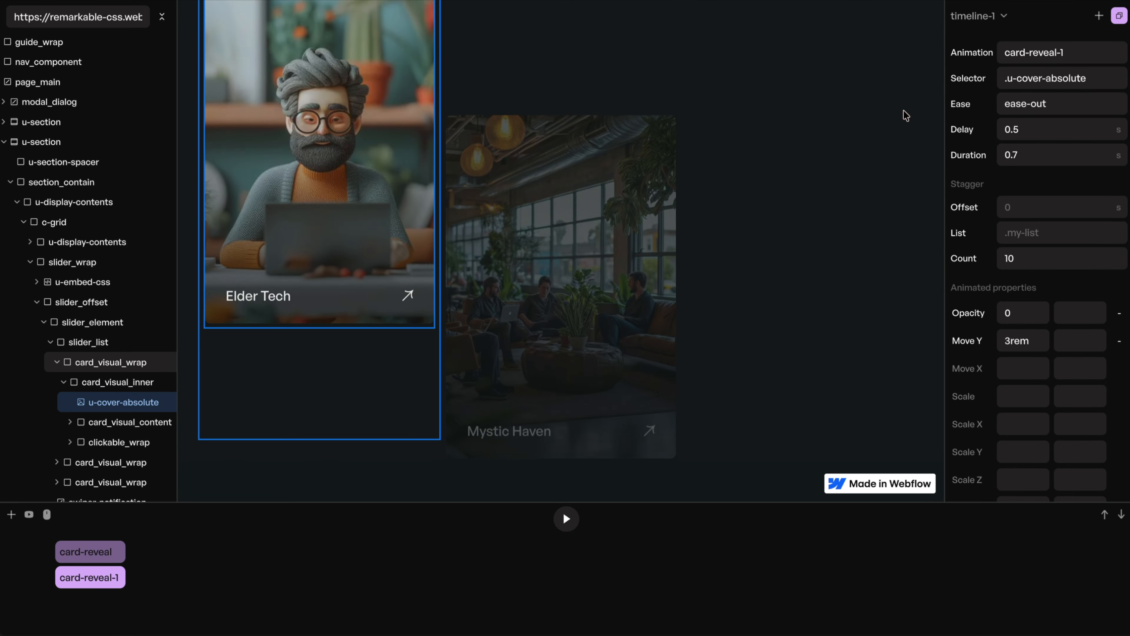
- Scope the new animation's selector to .card_visual_wrap .u-cover-absolute
drag(1004, 76, 1120, 78)
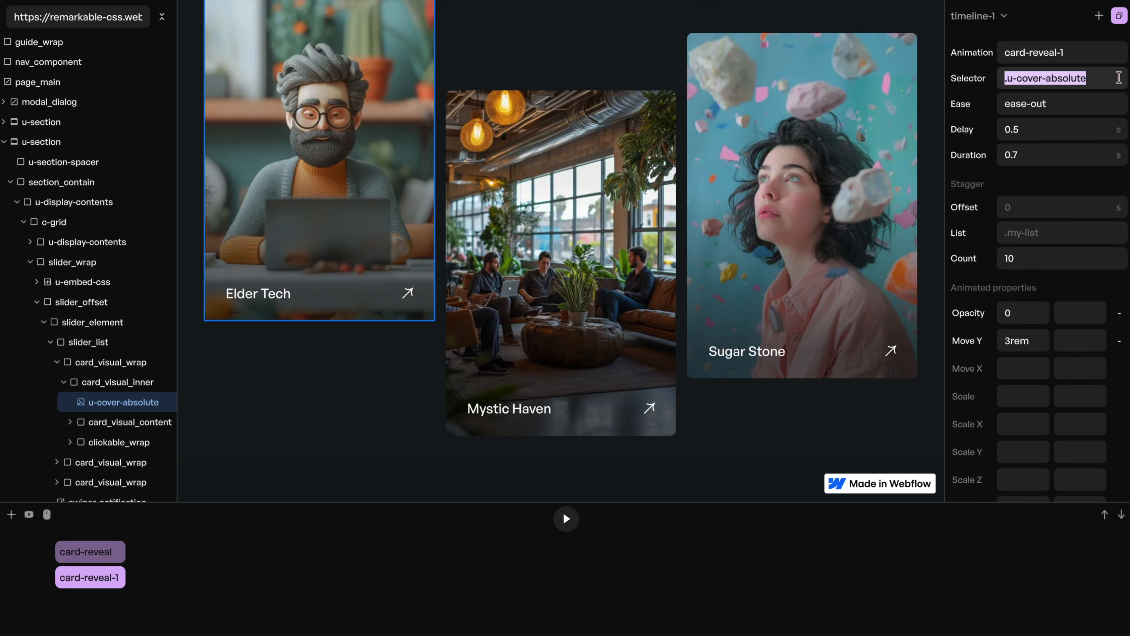
click(1007, 79)
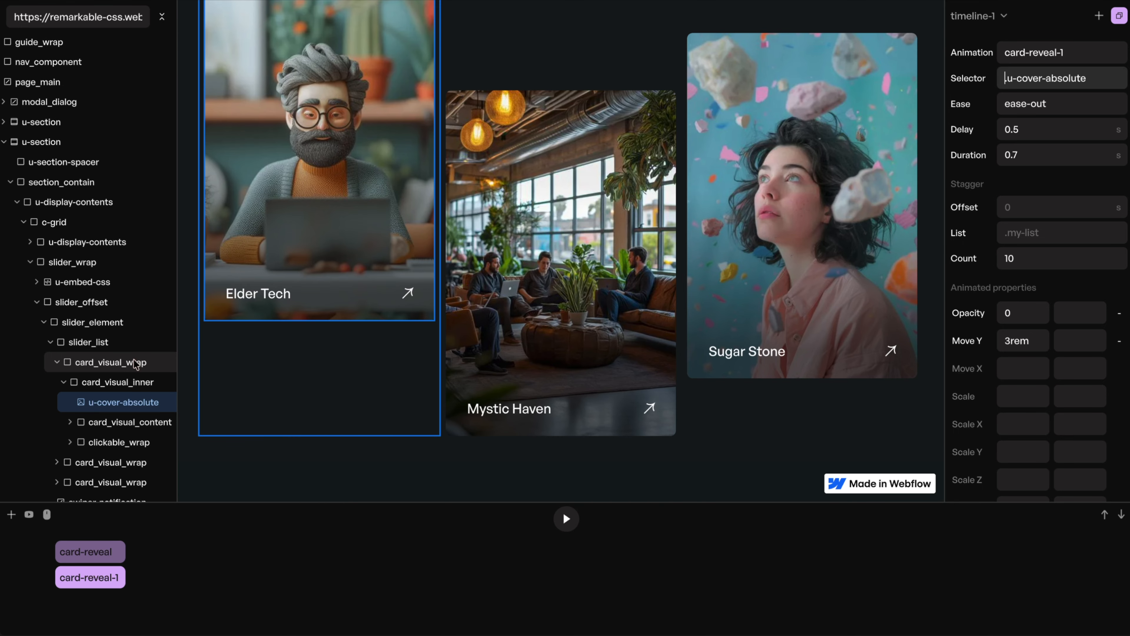
text(.card_vi)
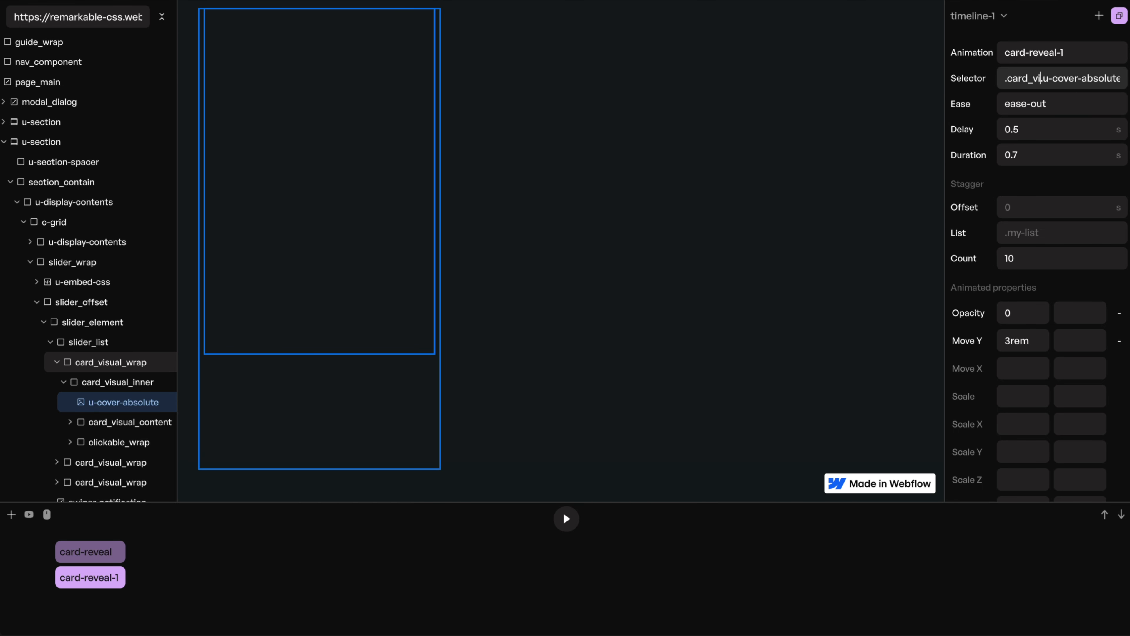
text(sual_wrap .)
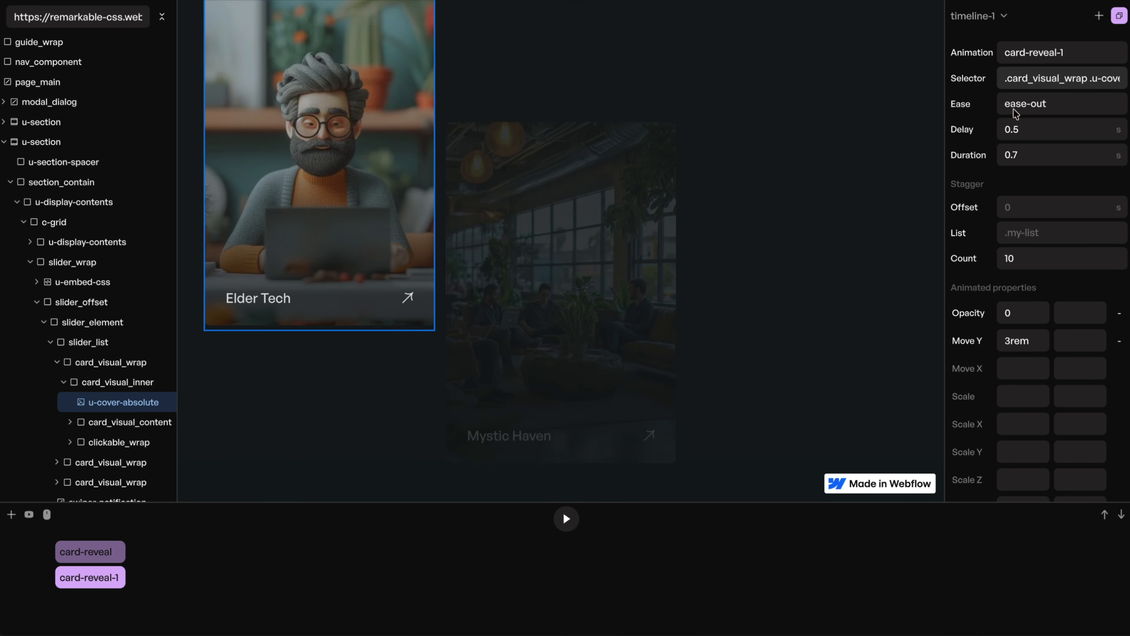
- Rename the card image animation to image-scale
drag(1079, 72, 1009, 76)
click(1090, 59)
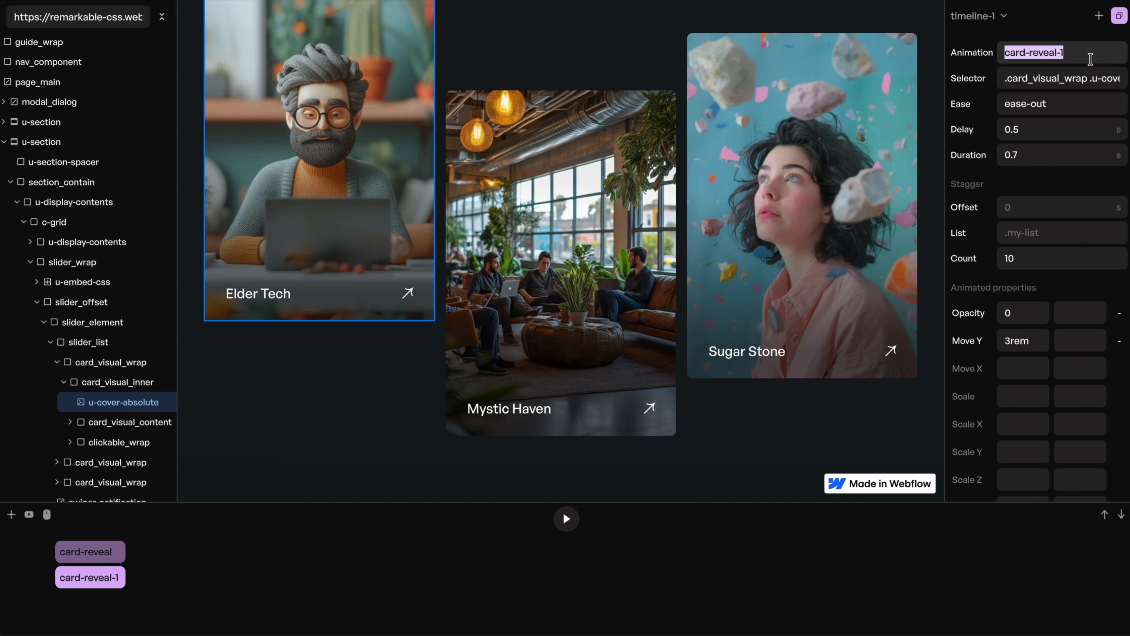
text(image-scale)
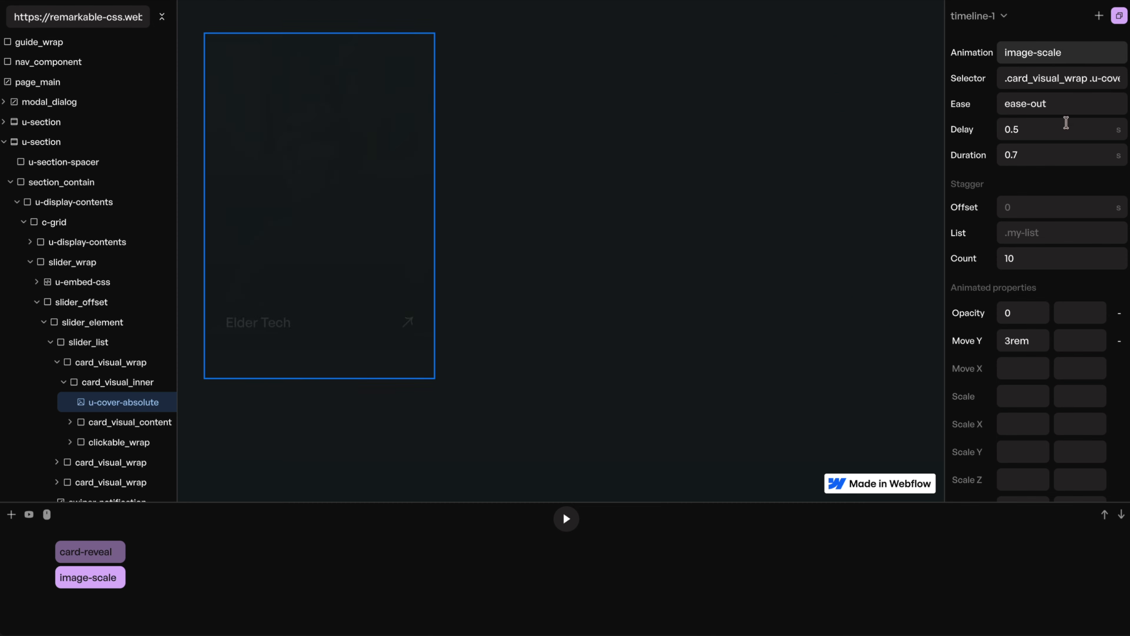
- Remove the opacity and Move Y properties from image-scale and set its starting Scale to 1.4
click(1117, 319)
click(1117, 319)
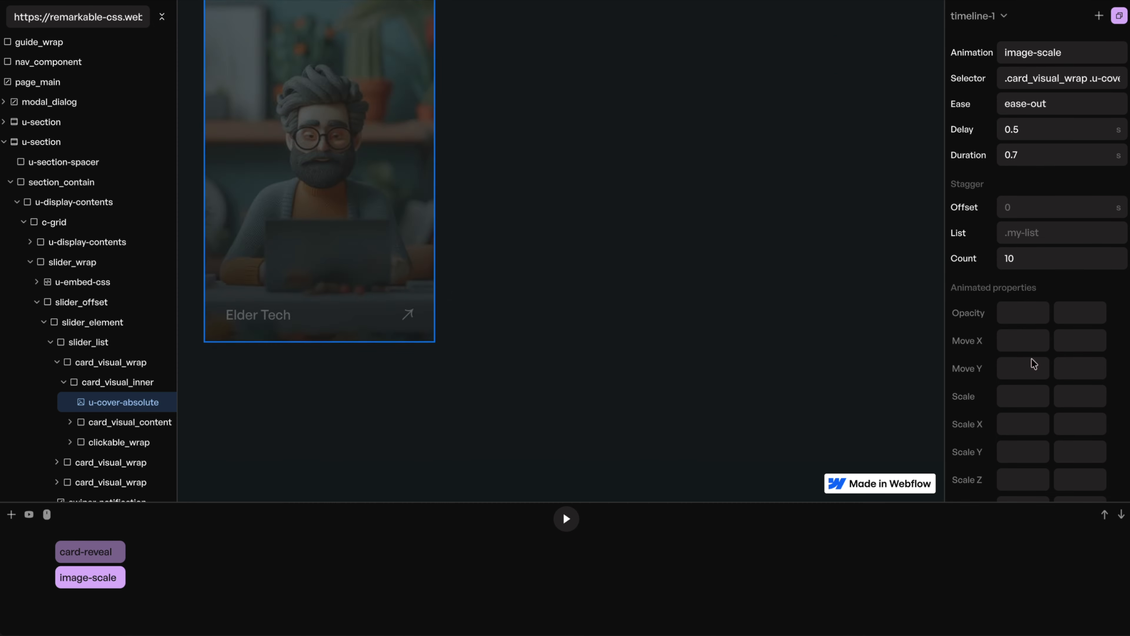
click(1017, 396)
text(1.4)
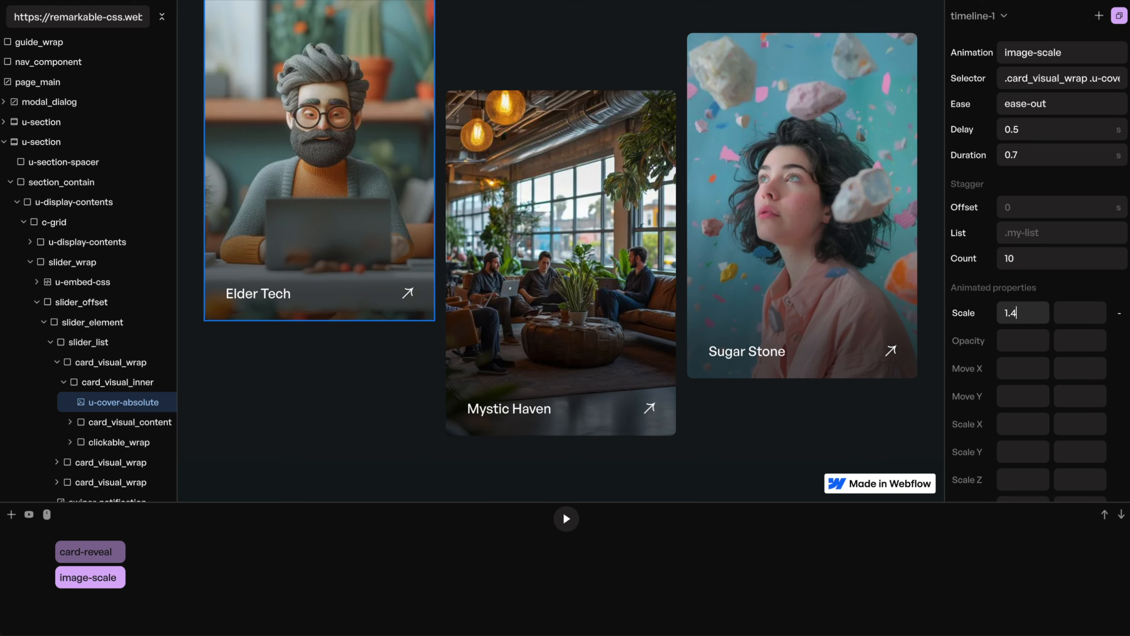
- Check card-reveal's stagger settings and set the stagger offset of image-scale to 0.4 s
click(1036, 206)
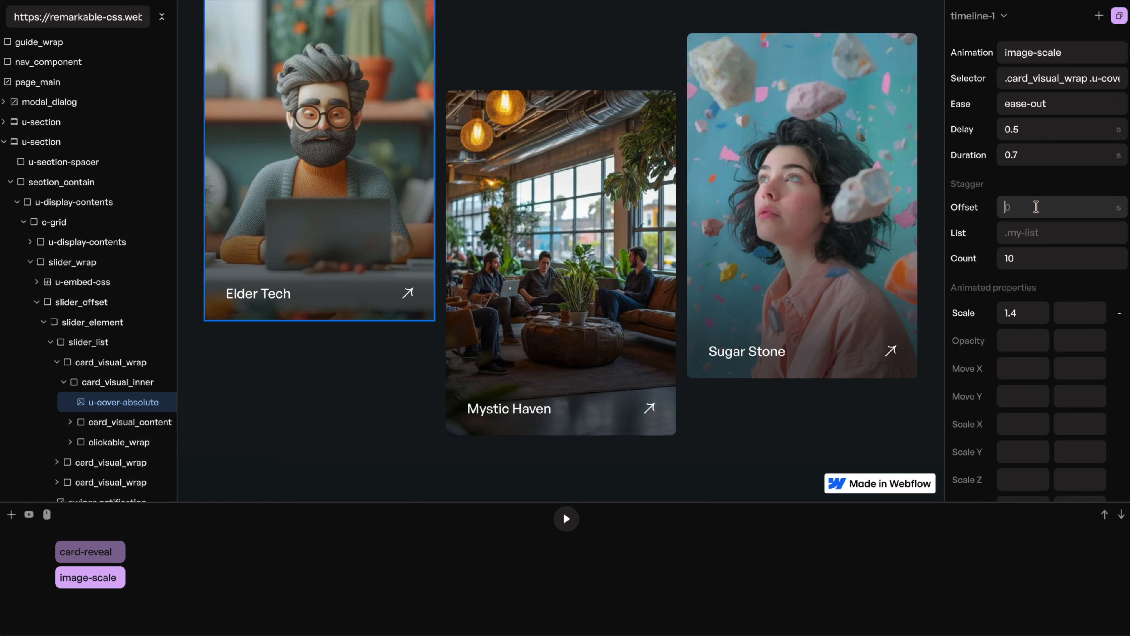
click(97, 342)
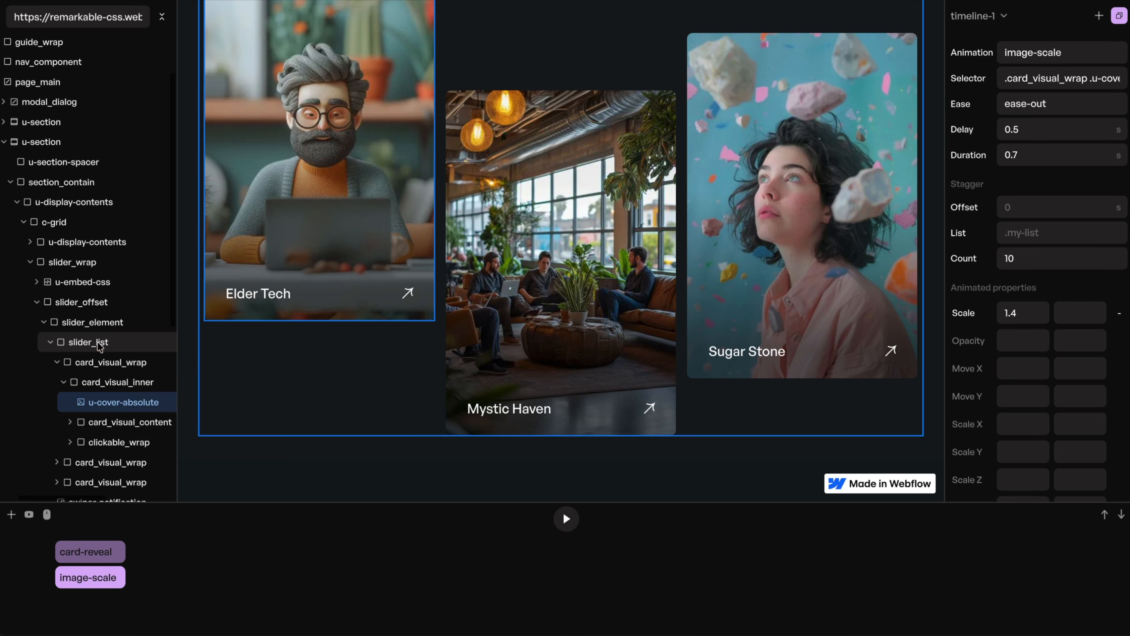
click(98, 364)
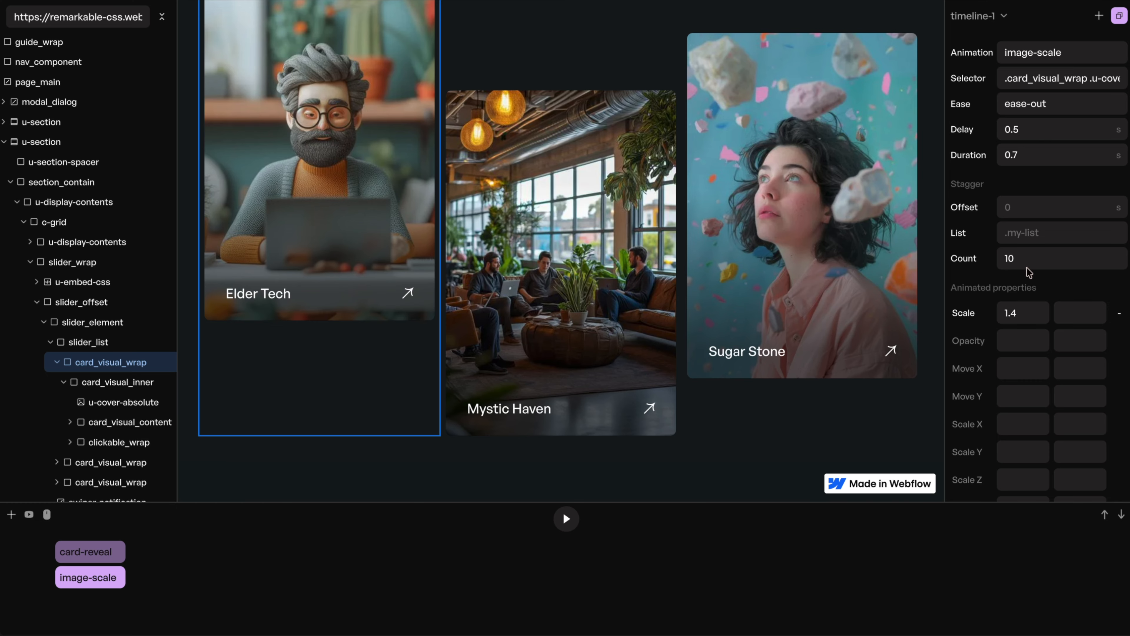
click(78, 561)
click(1072, 233)
click(93, 578)
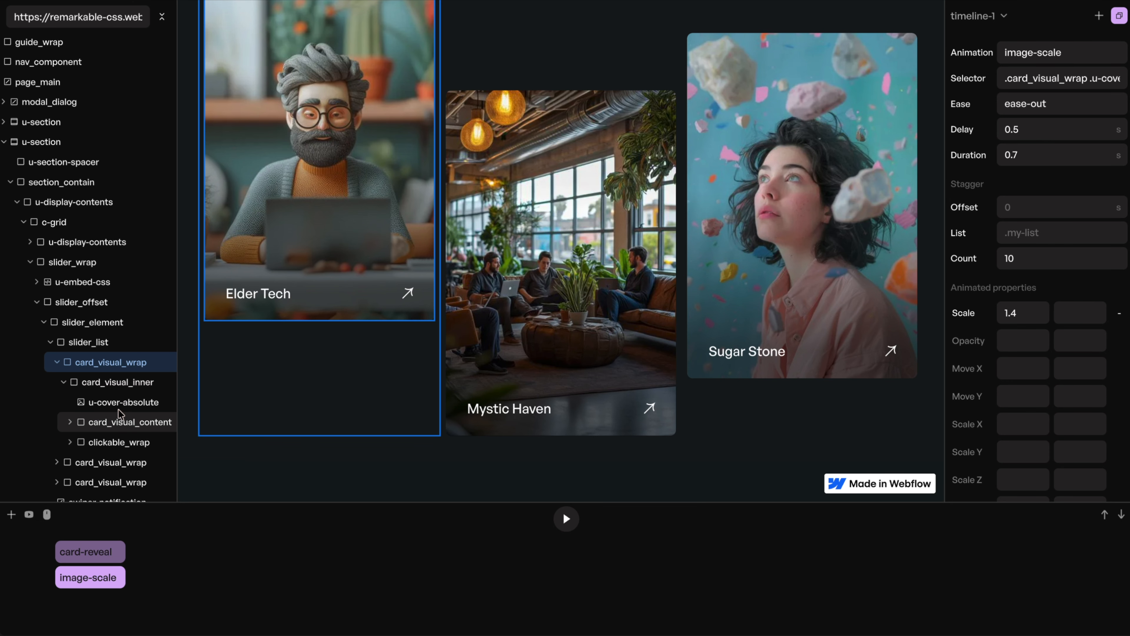
click(1038, 204)
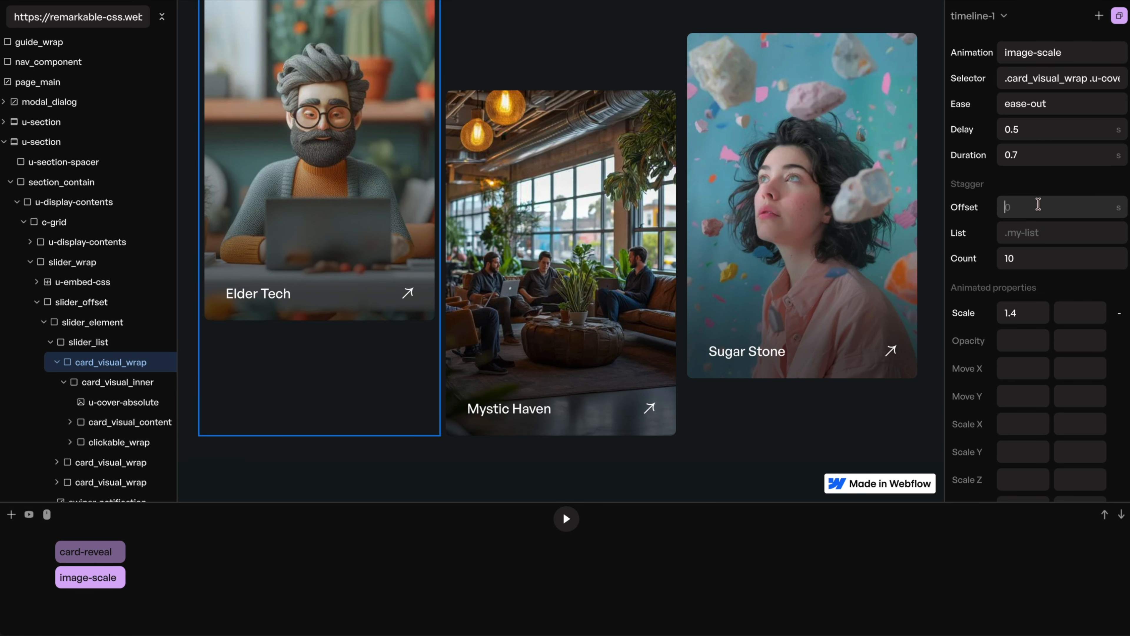
text(0.4)
- Compare the card-reveal and image-scale animations and play the timeline to preview them together
click(103, 551)
click(96, 575)
click(567, 518)
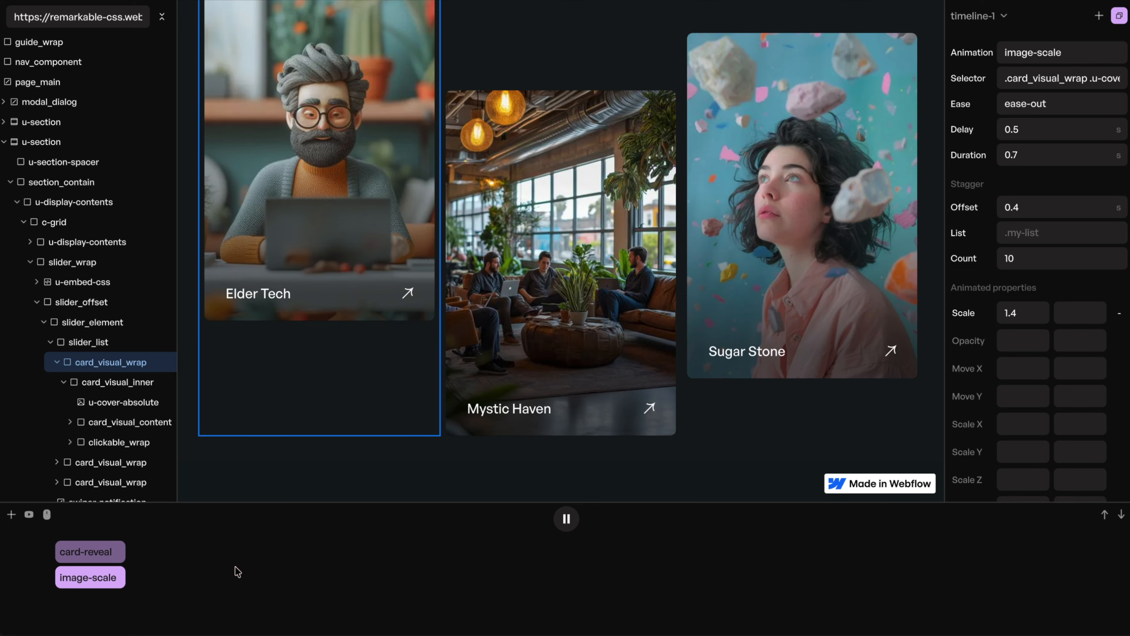
- Add an animation named content-reveal for the u-content-wrapper around the Recent projects heading
scroll(401, 187, up, 1)
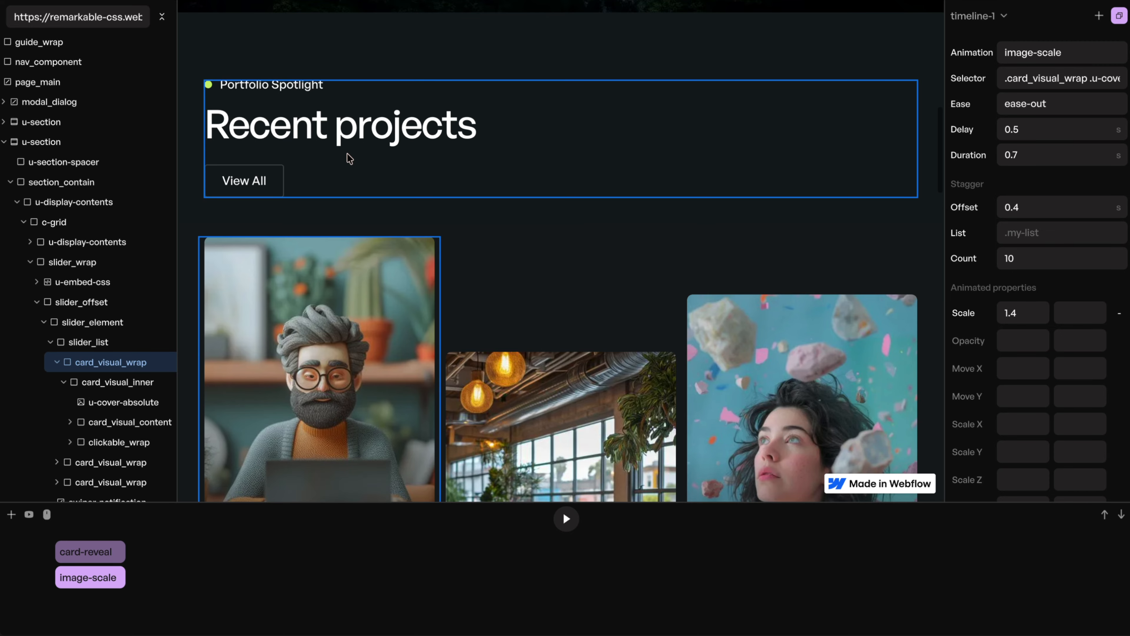
click(348, 158)
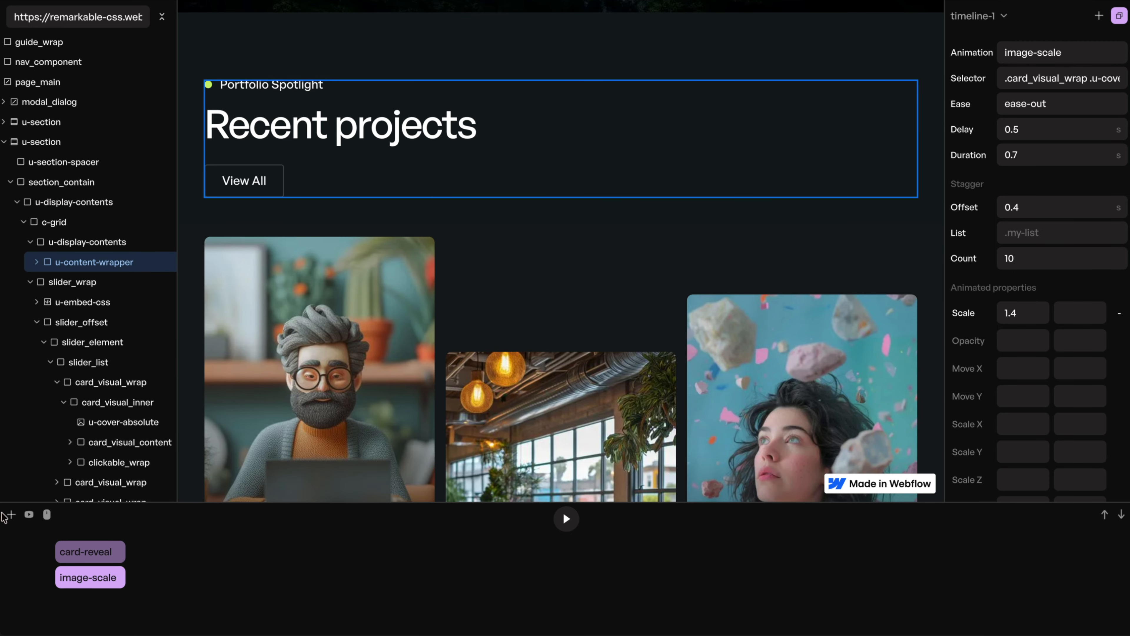
click(11, 514)
triple_click(1087, 52)
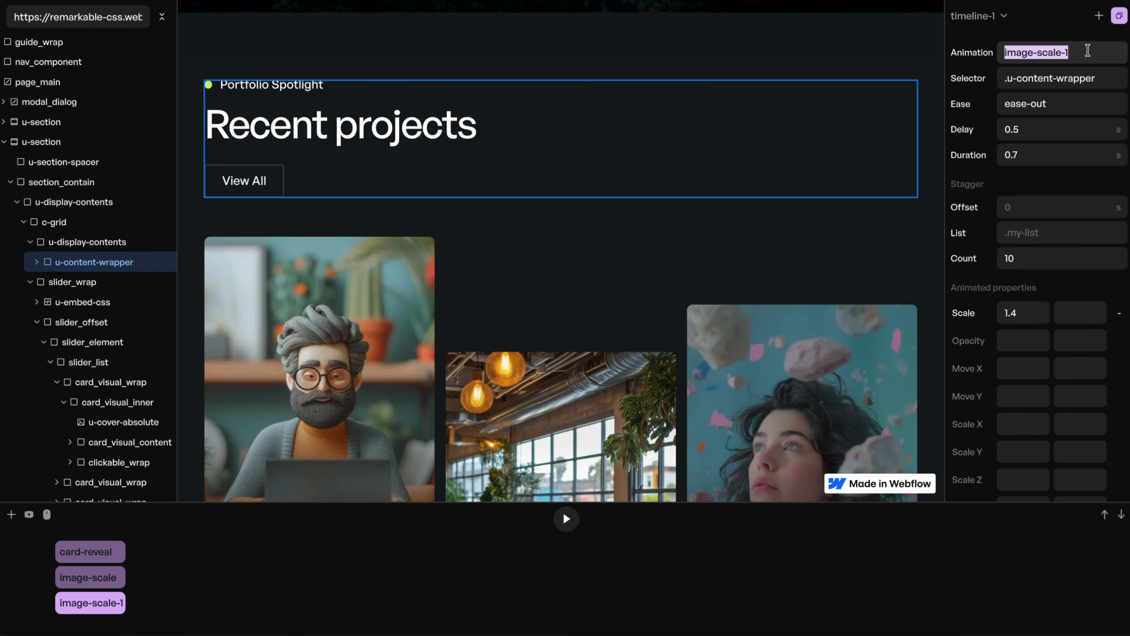
text(content-reveal)
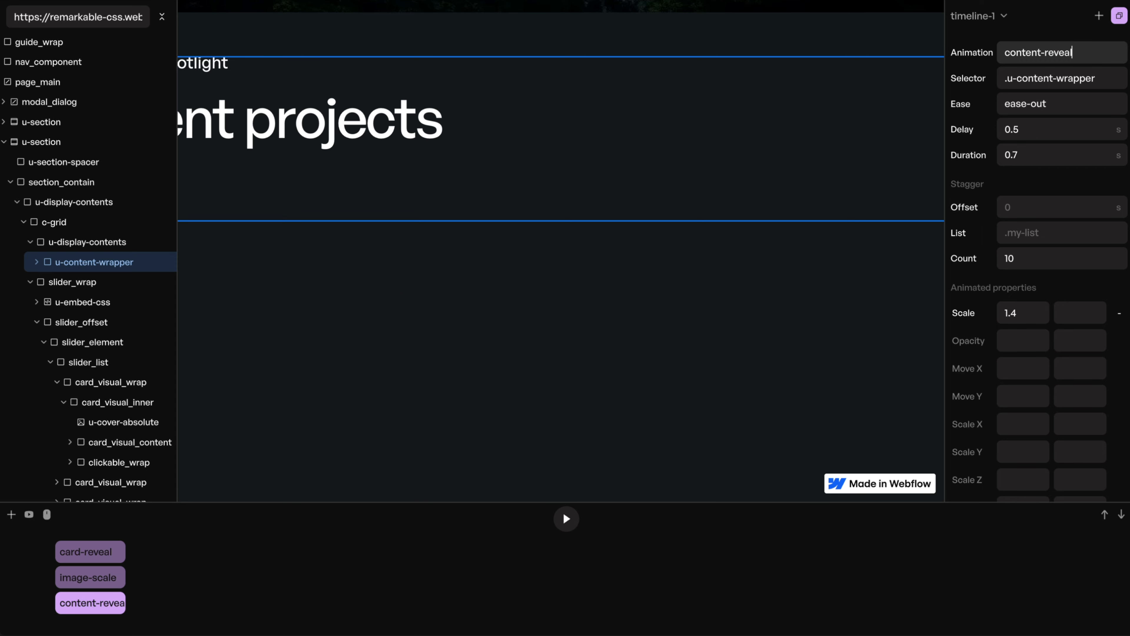
- Replace the Scale property of content-reveal with a starting Opacity of 0 and Move Y of 4rem
click(1118, 313)
click(1023, 313)
text(0)
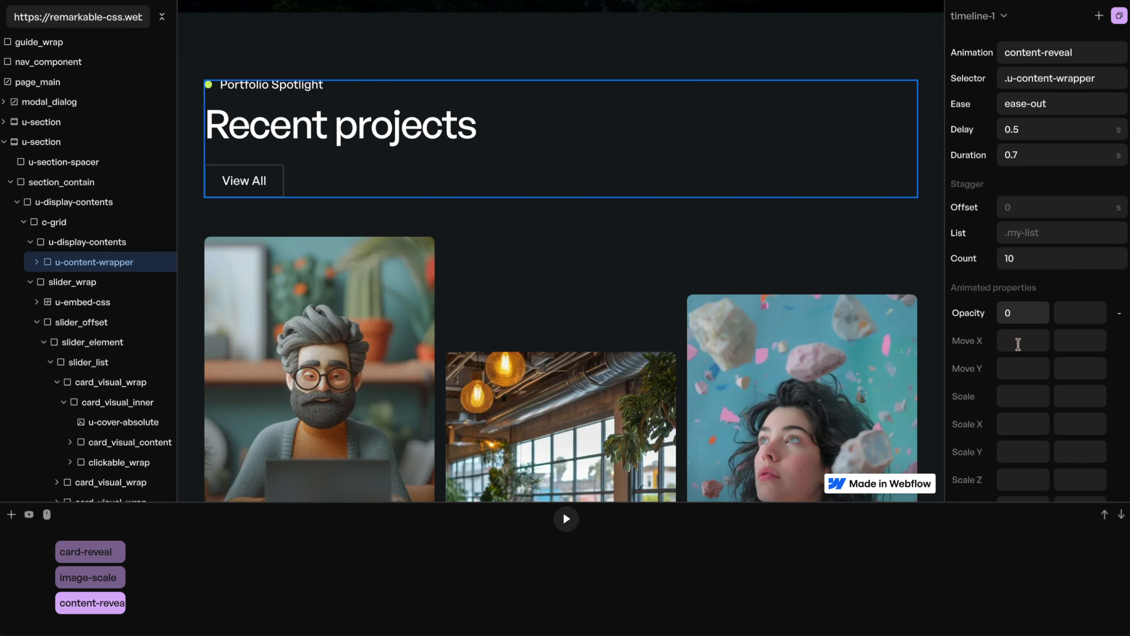
click(1019, 363)
text(4rem)
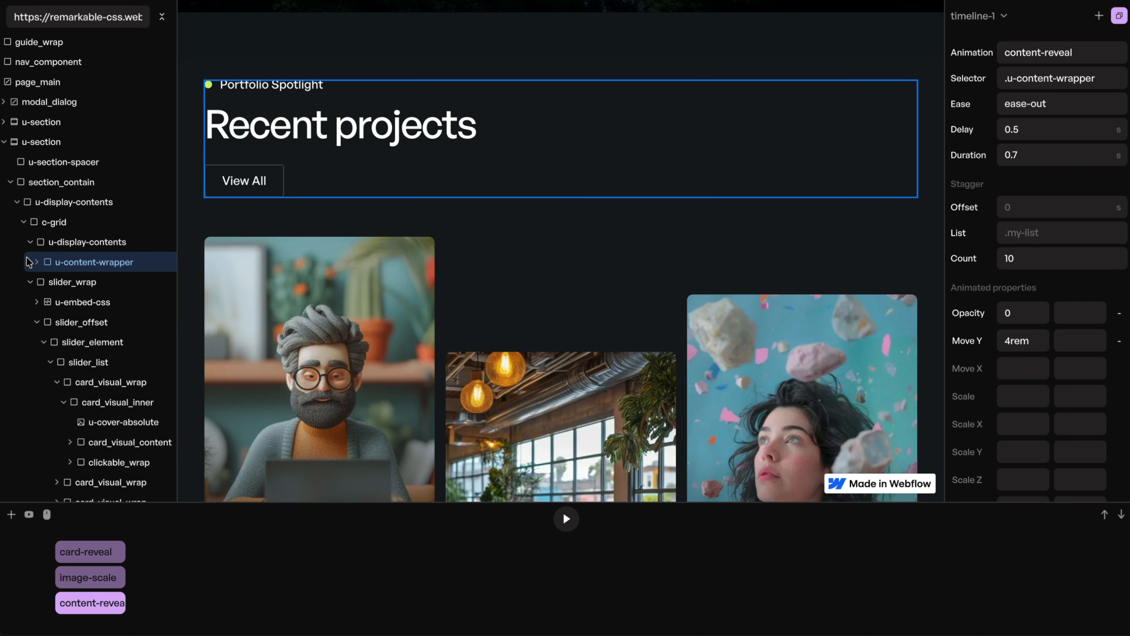
- Inspect the wrapper's child elements and target all of them with the selector .u-content-wrapper > *
click(35, 263)
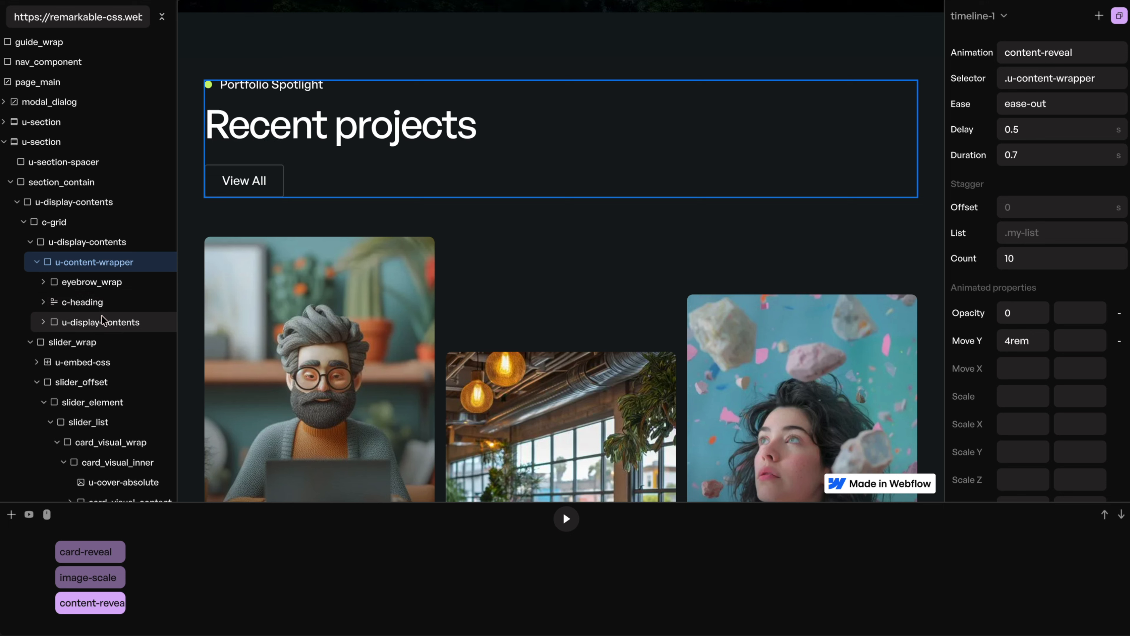
click(1103, 80)
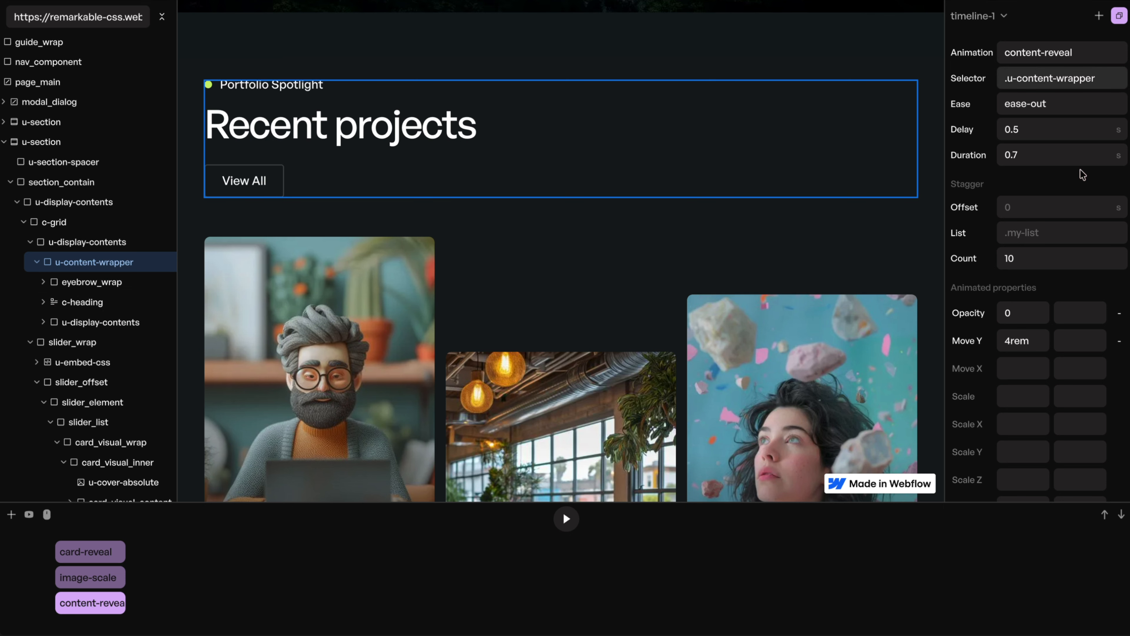
text(>)
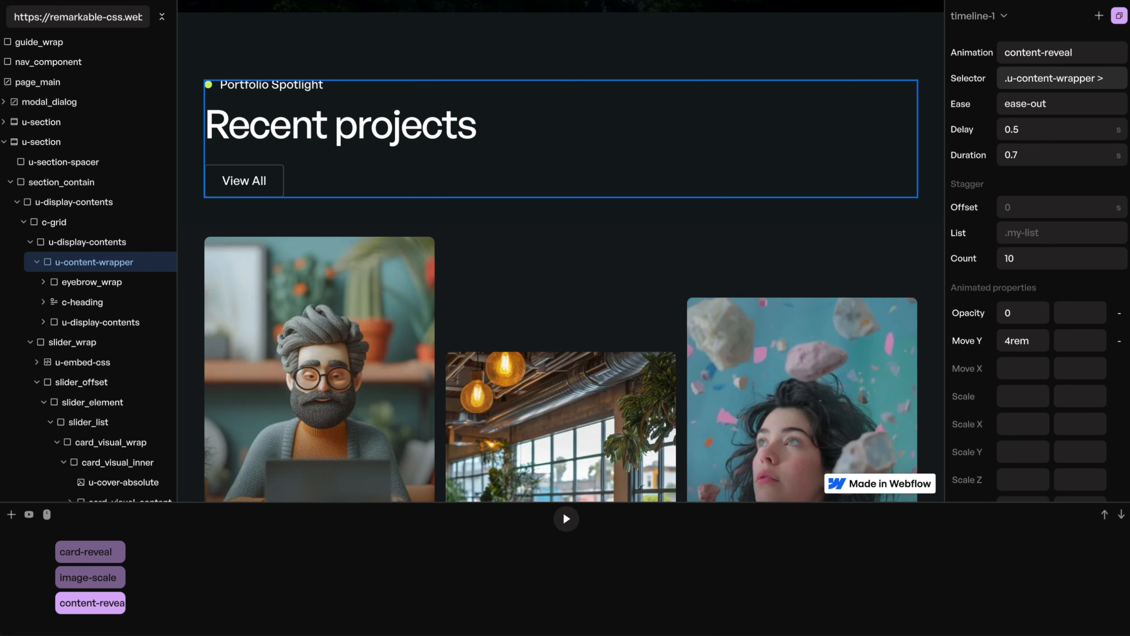
text(*)
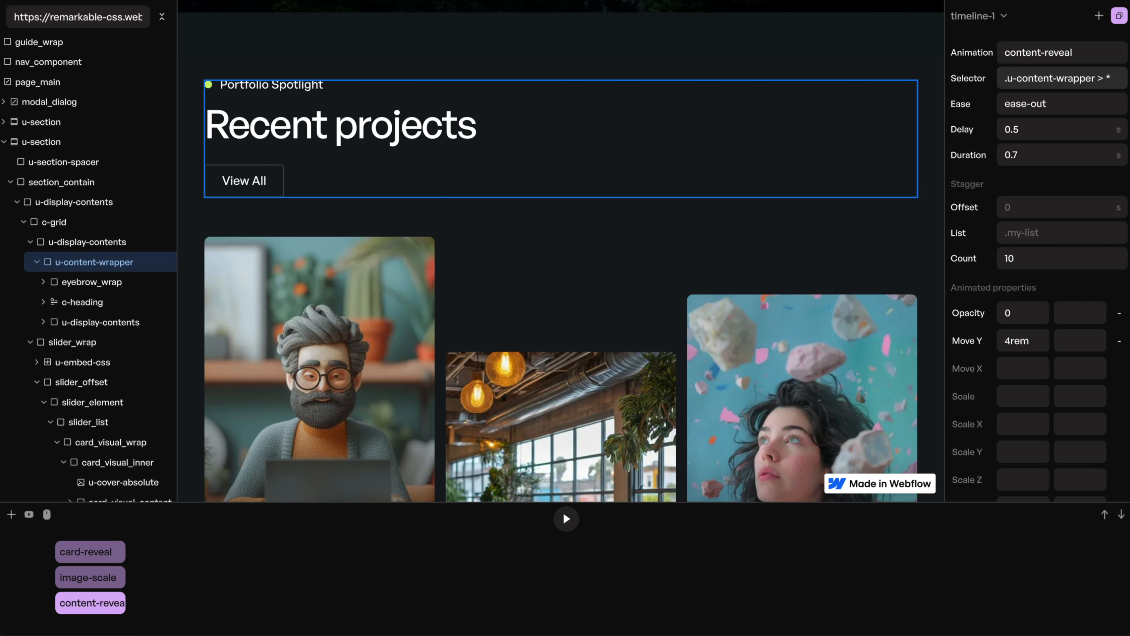
- Try [data-name="value"] and img:not() as alternative selectors, and restore .u-content-wrapper > *
key(ctrl+a)
text([)
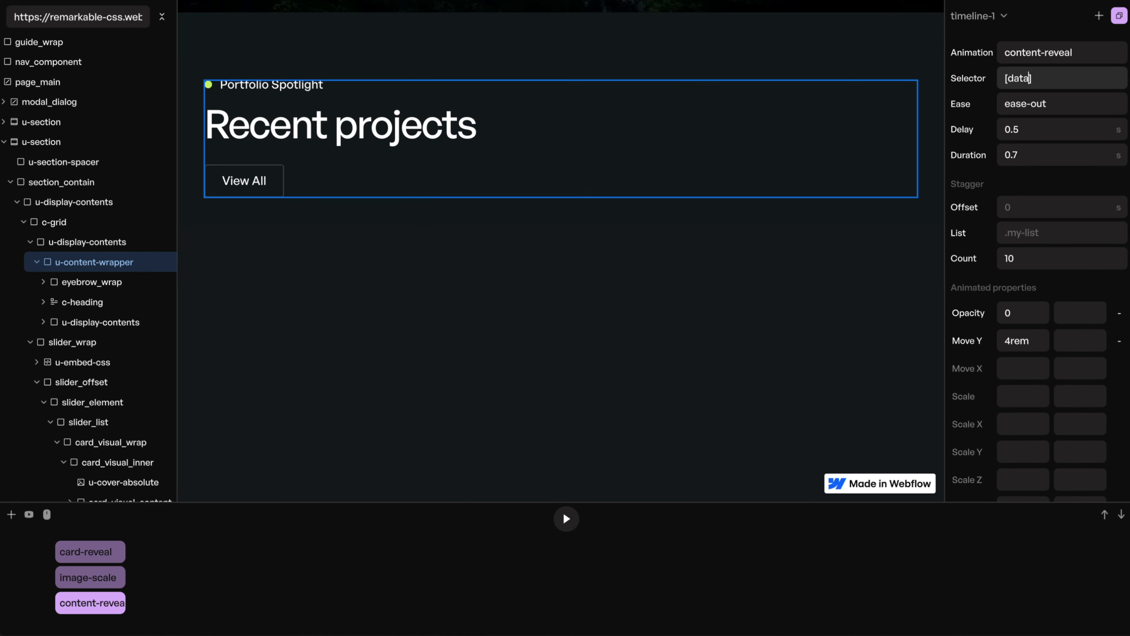
text(data-name="")
text(value)
key(ctrl+a)
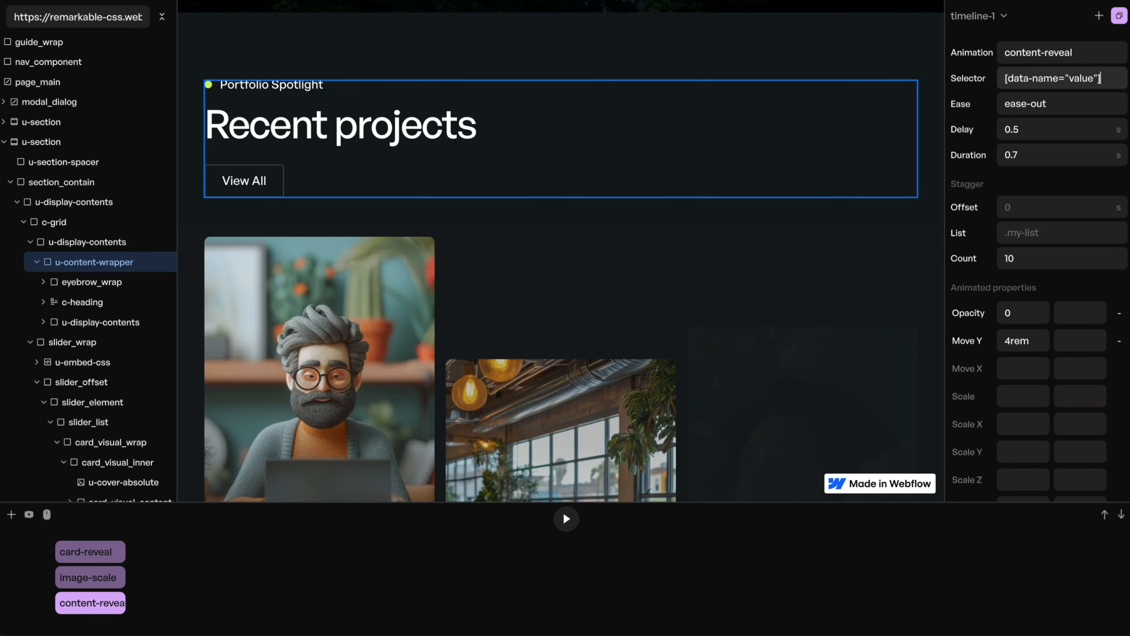
text(img:)
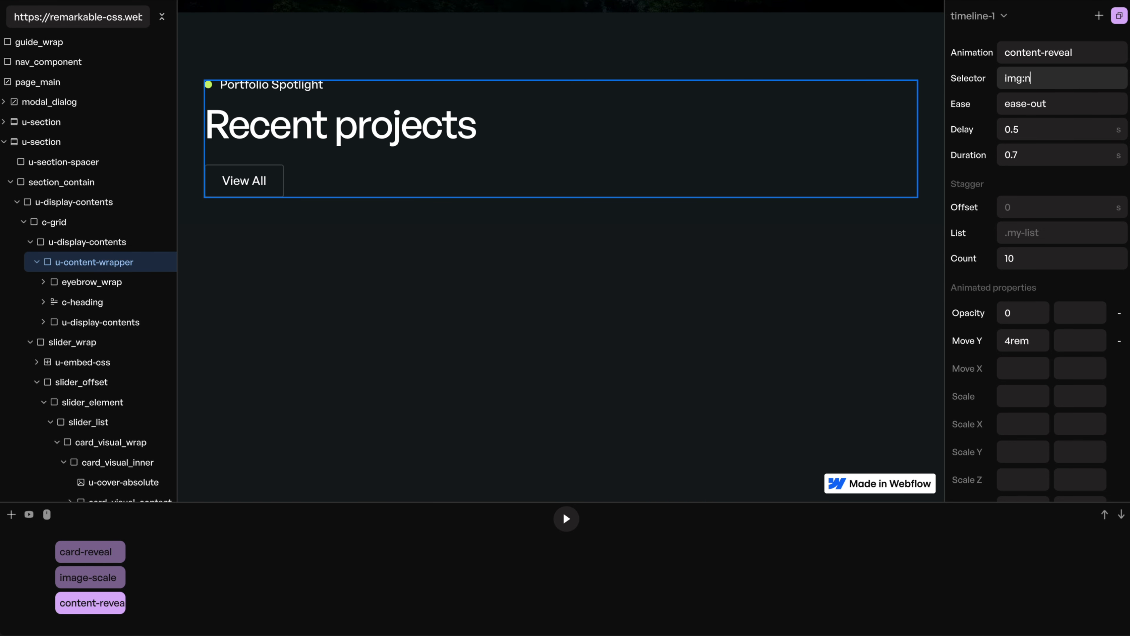
text(not())
key(ctrl+a)
key(BackSpace)
text(.u-content-wrapper > *)
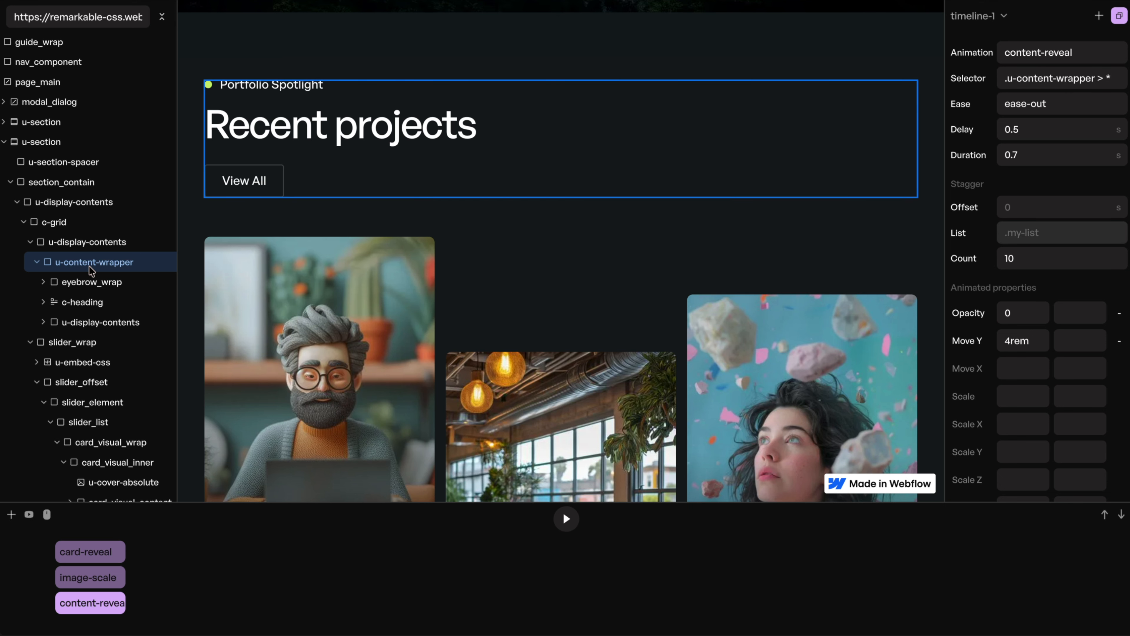
- Set content-reveal's stagger list to .u-content-wrapper, with a count of 4 and an offset of 0.2 s
text(.u-content-wrapper)
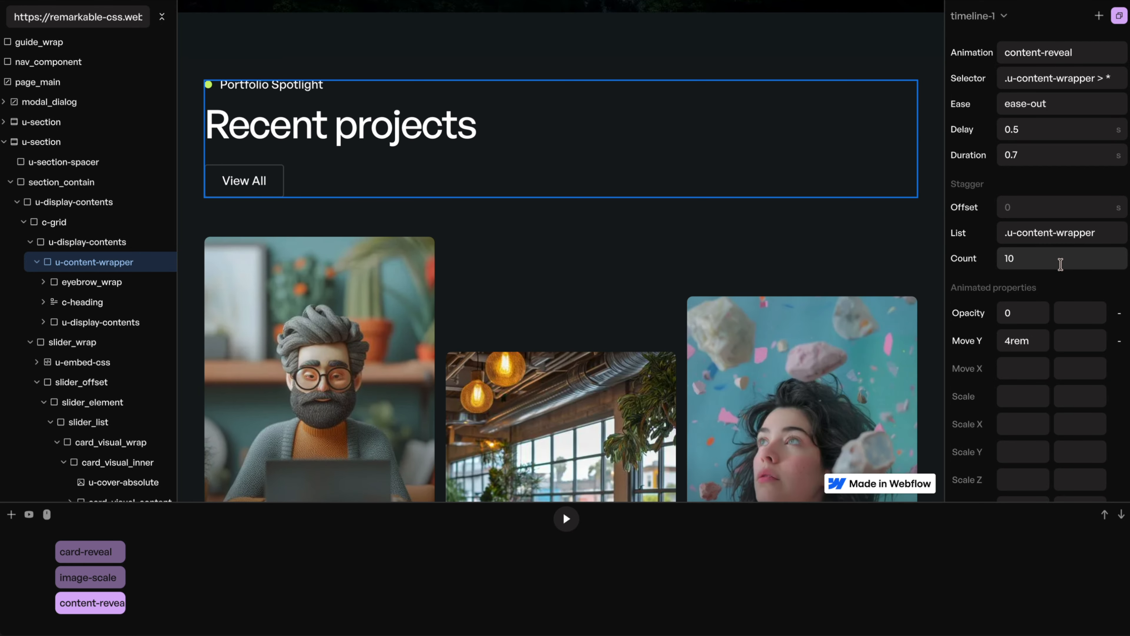
double_click(1060, 264)
text(7)
click(1023, 201)
text(0.2)
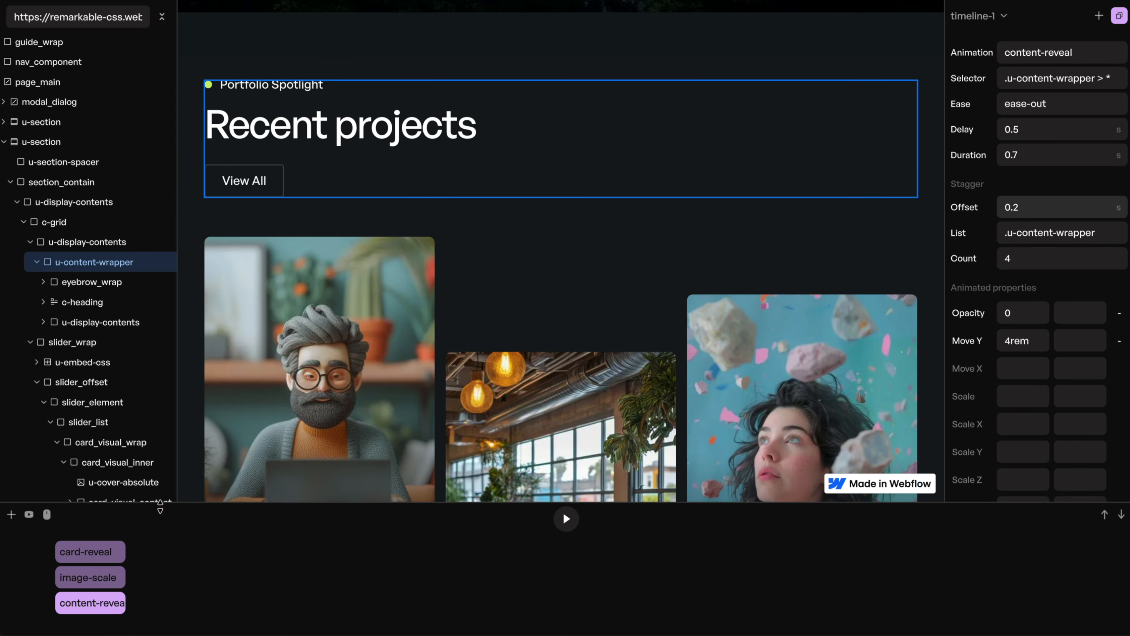
- Move content-reveal to a 0 s delay on the timeline and narrow the element tree to widen the page preview
drag(91, 602, 20, 608)
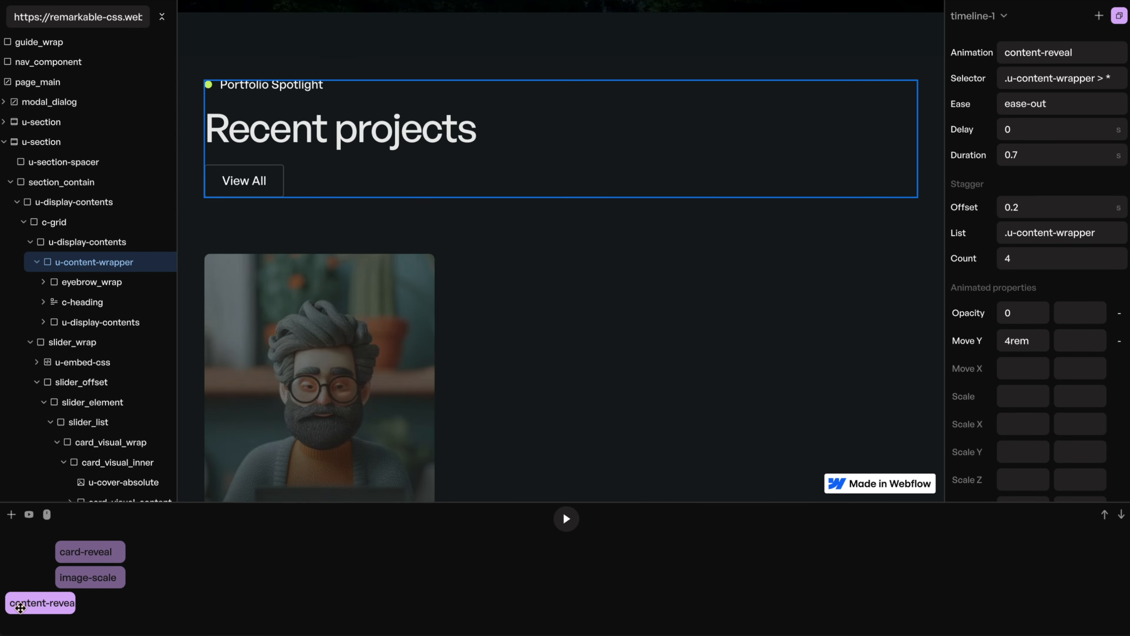
drag(177, 351, 128, 339)
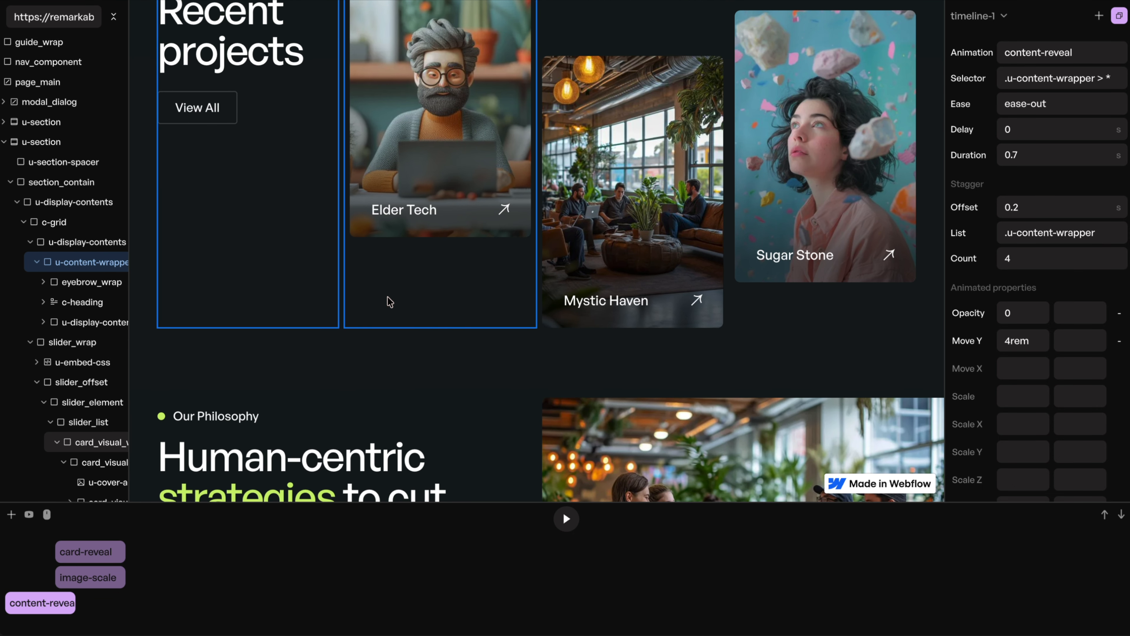
- Move content-reveal to the first timeline row and shift card-reveal and image-scale to start at a 0.4 s delay
scroll(389, 301, up, 2)
drag(941, 205, 942, 205)
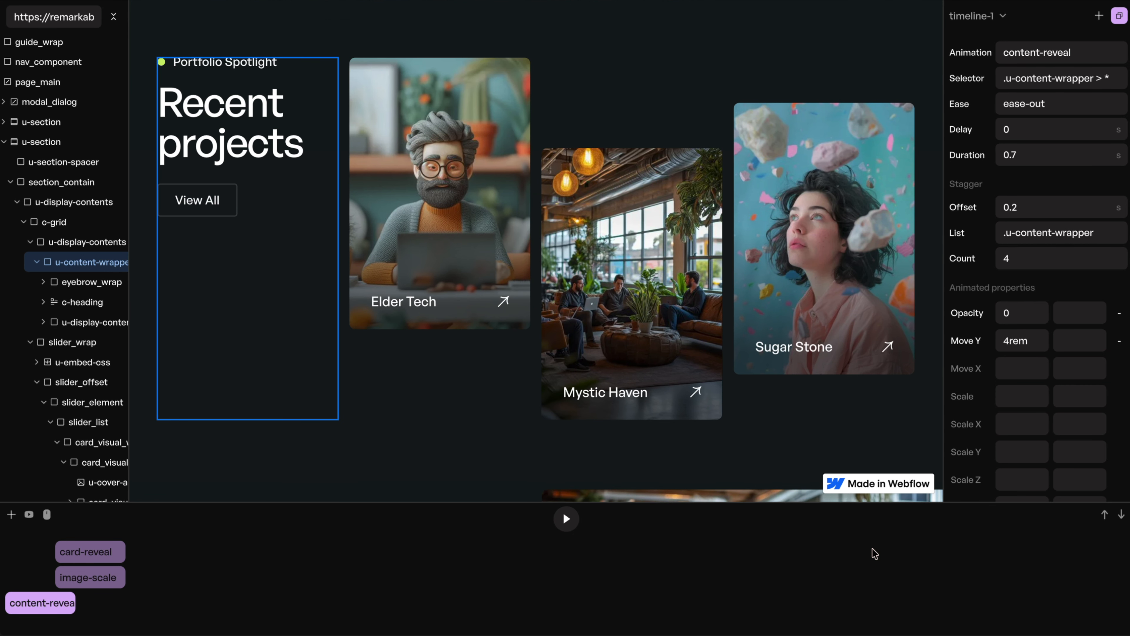
click(1104, 515)
click(1105, 514)
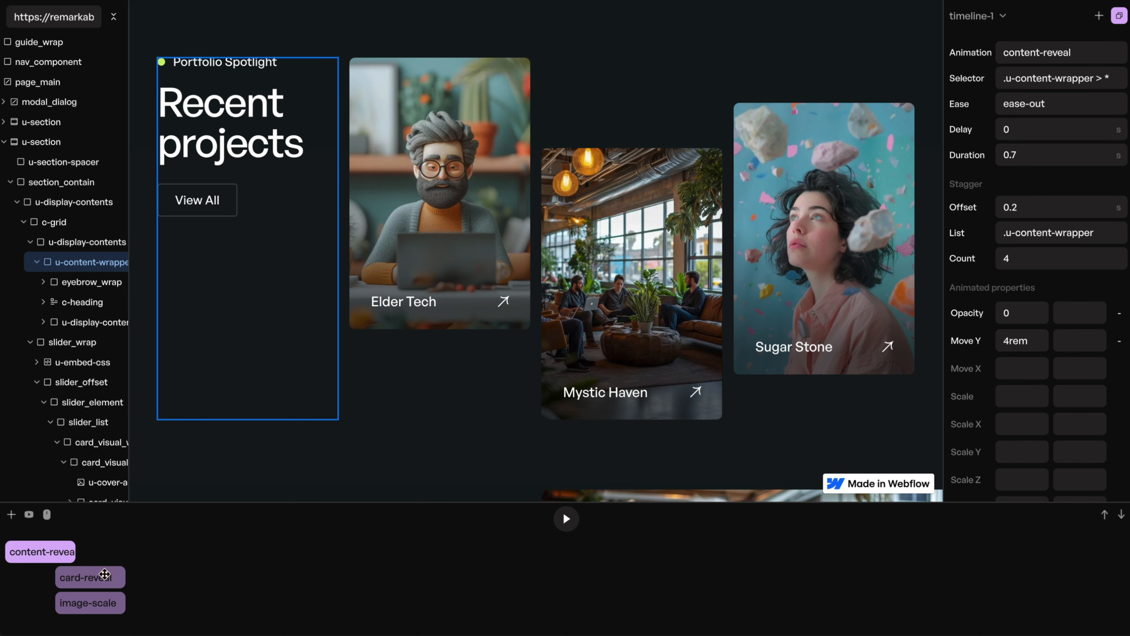
click(100, 575)
drag(94, 576, 84, 576)
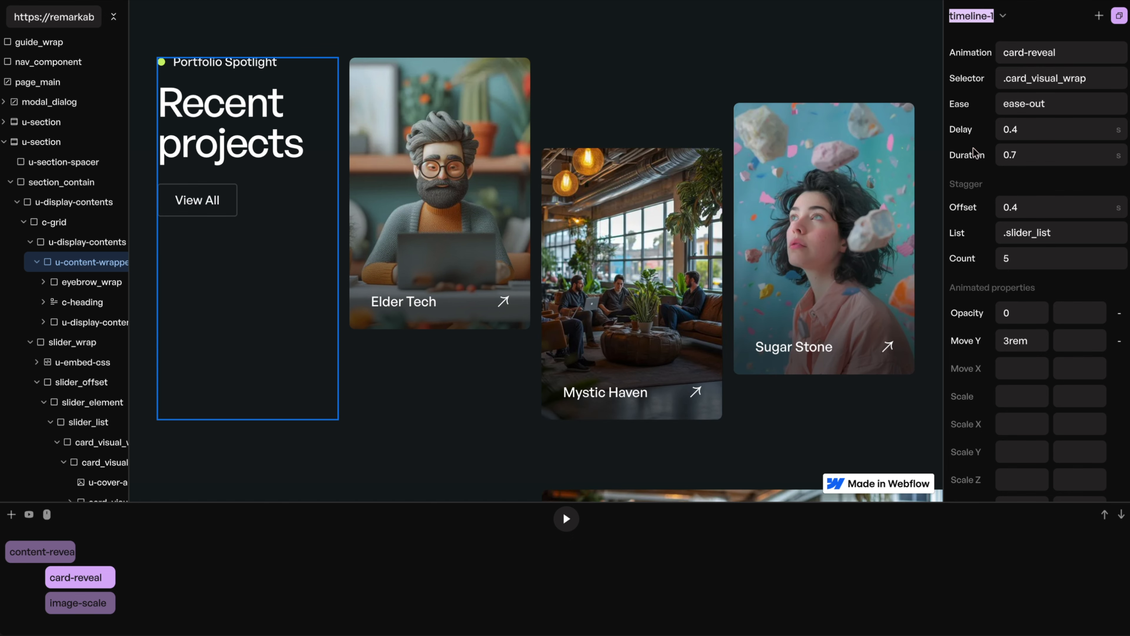
- Rename timeline-1 as content-timeline and add a new timeline named hero-timeline
text(content-time)
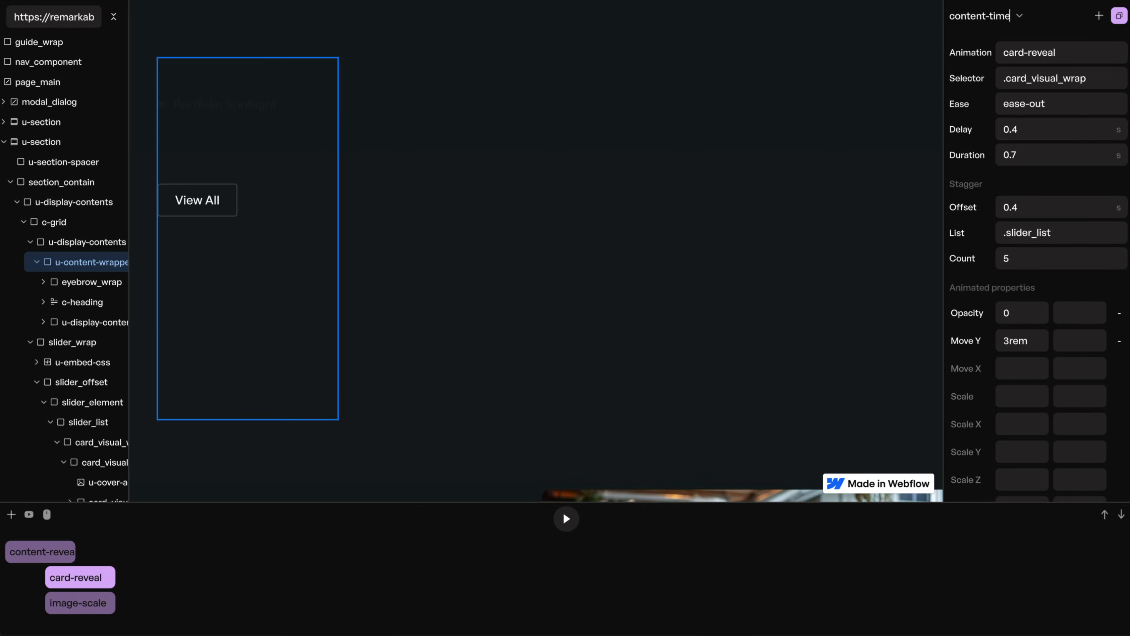
text(line)
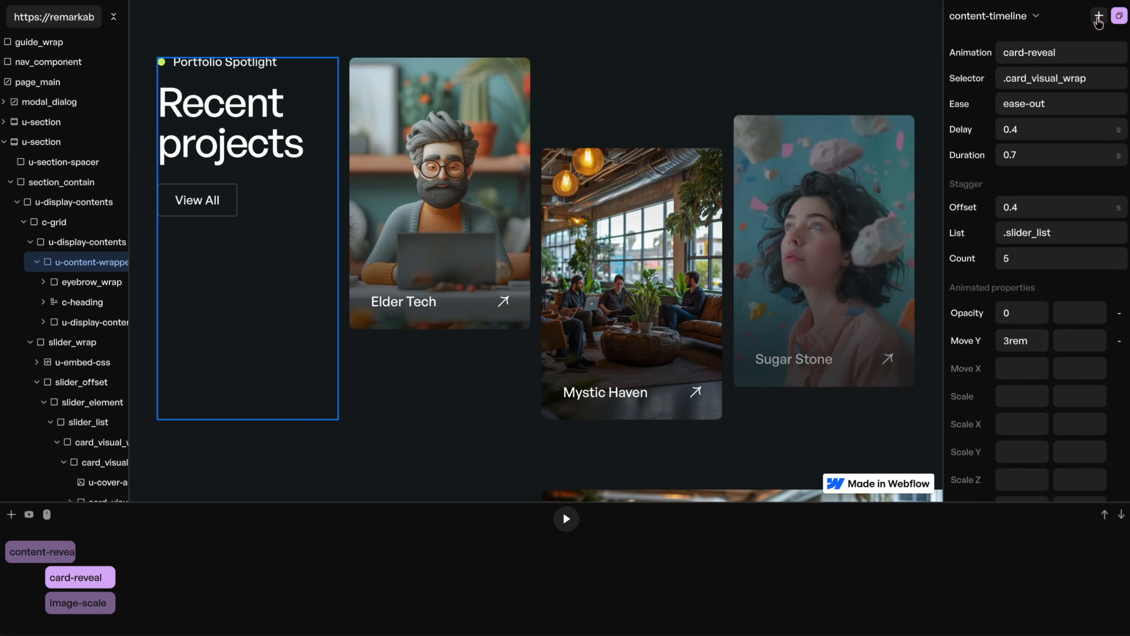
click(1098, 17)
click(976, 16)
text(h)
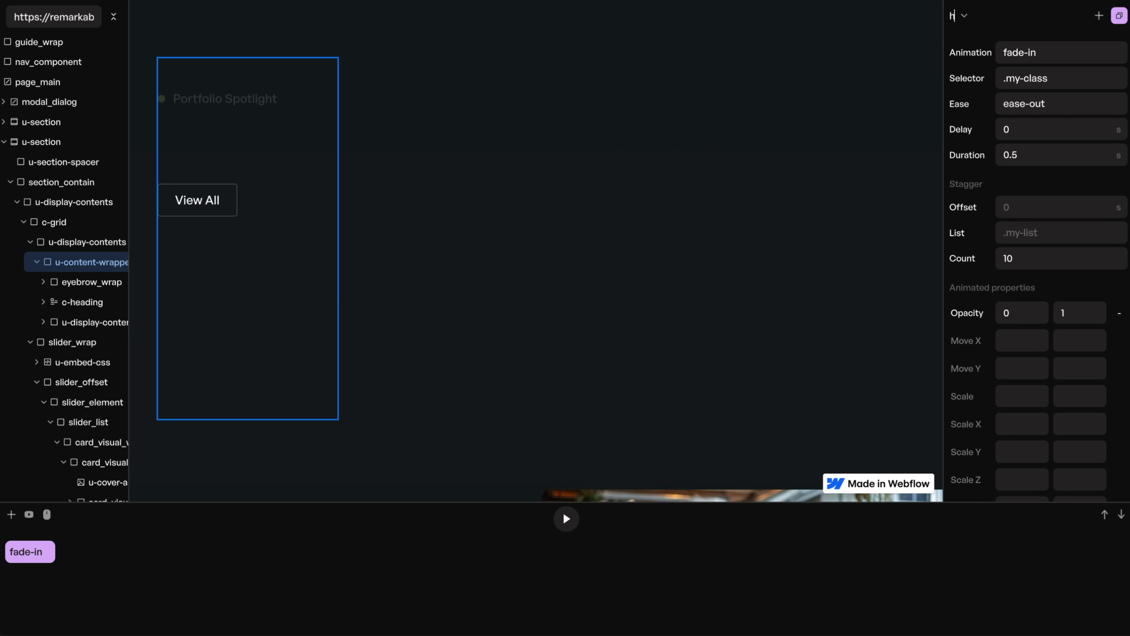
text(ero-timeline)
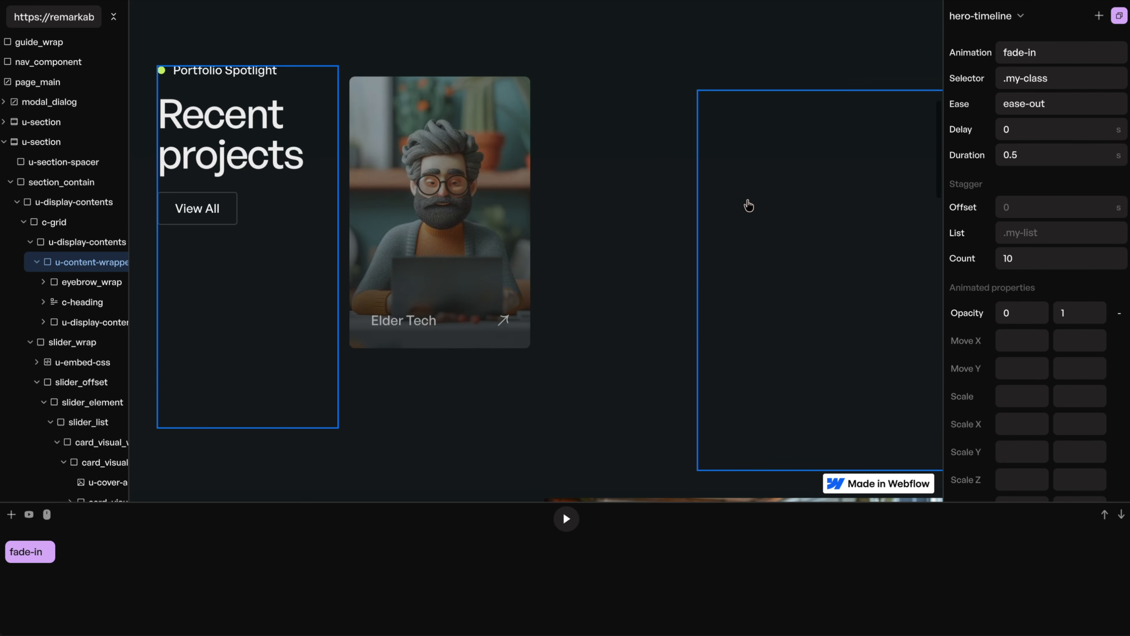
- Target the letter shapes of the hero section's Remarkable logo with the selector .hero_logo path
scroll(482, 211, up, 5)
click(483, 169)
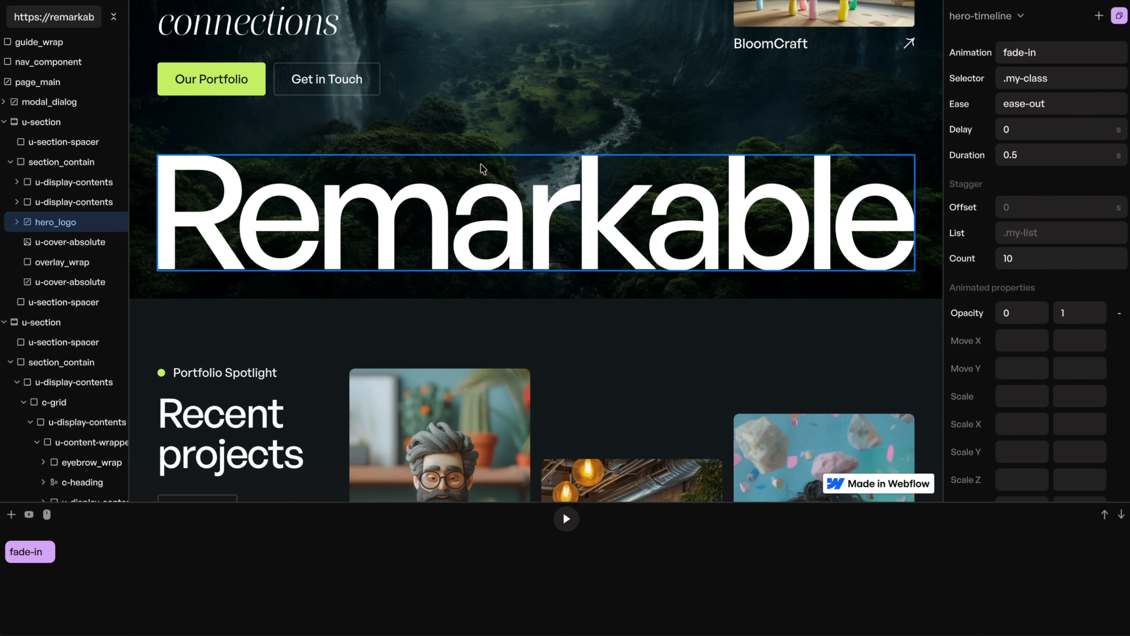
click(1061, 77)
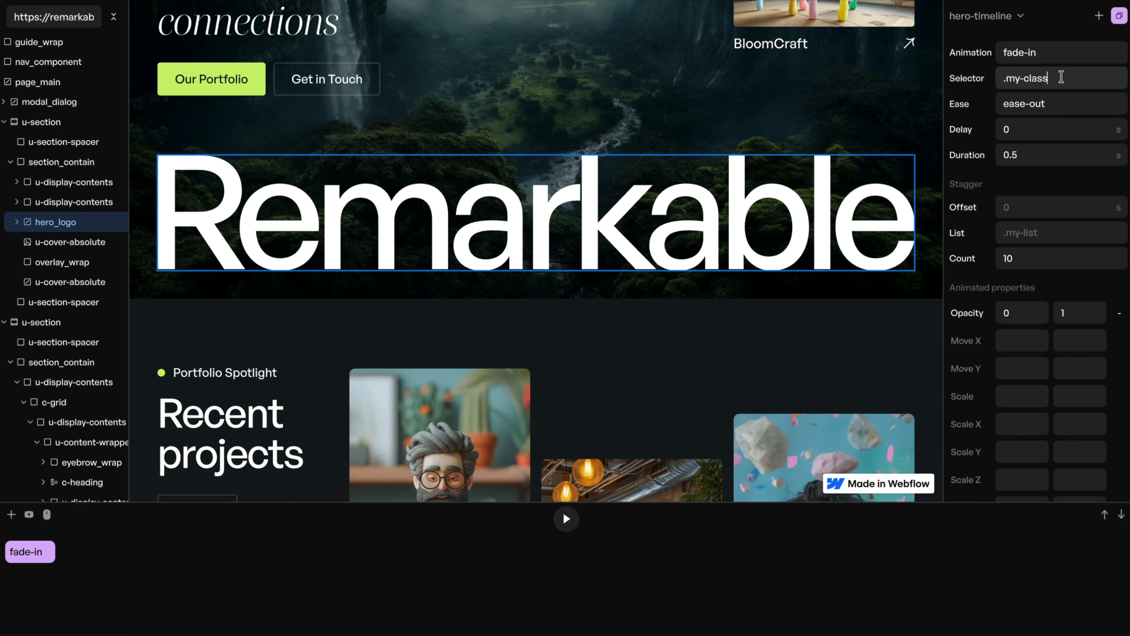
text(.hero_logo)
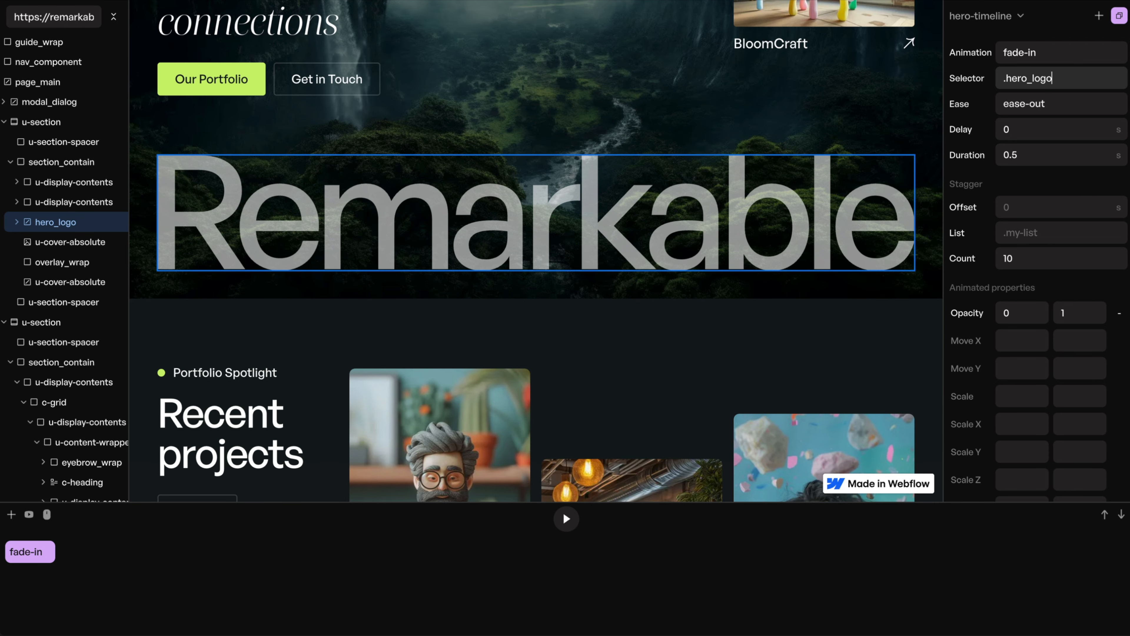
click(8, 227)
click(17, 221)
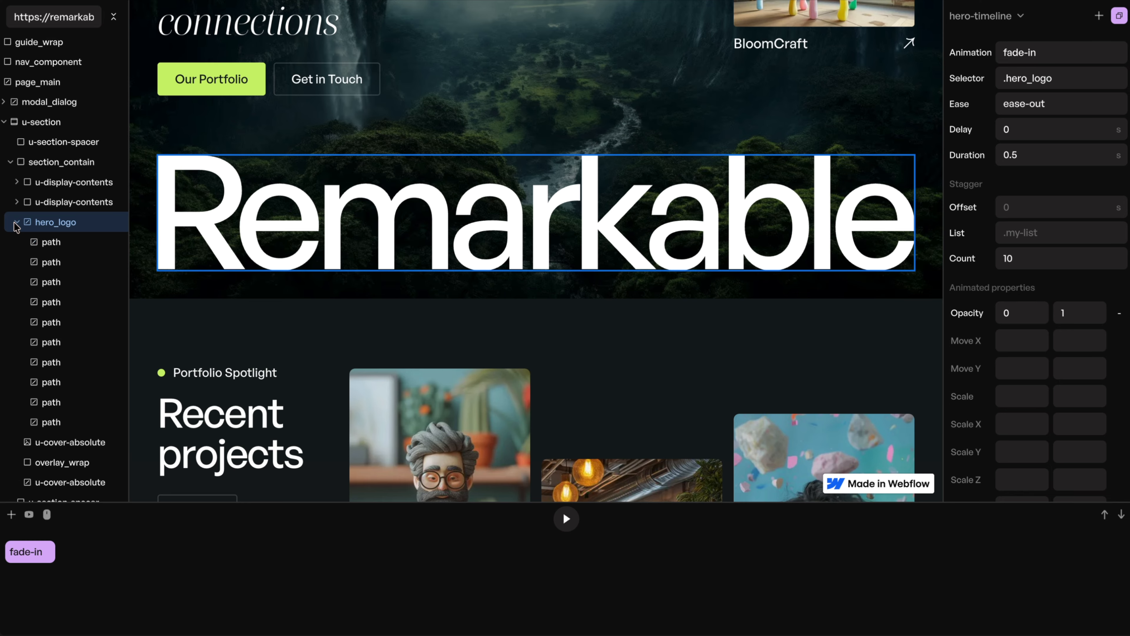
click(1086, 83)
text(path)
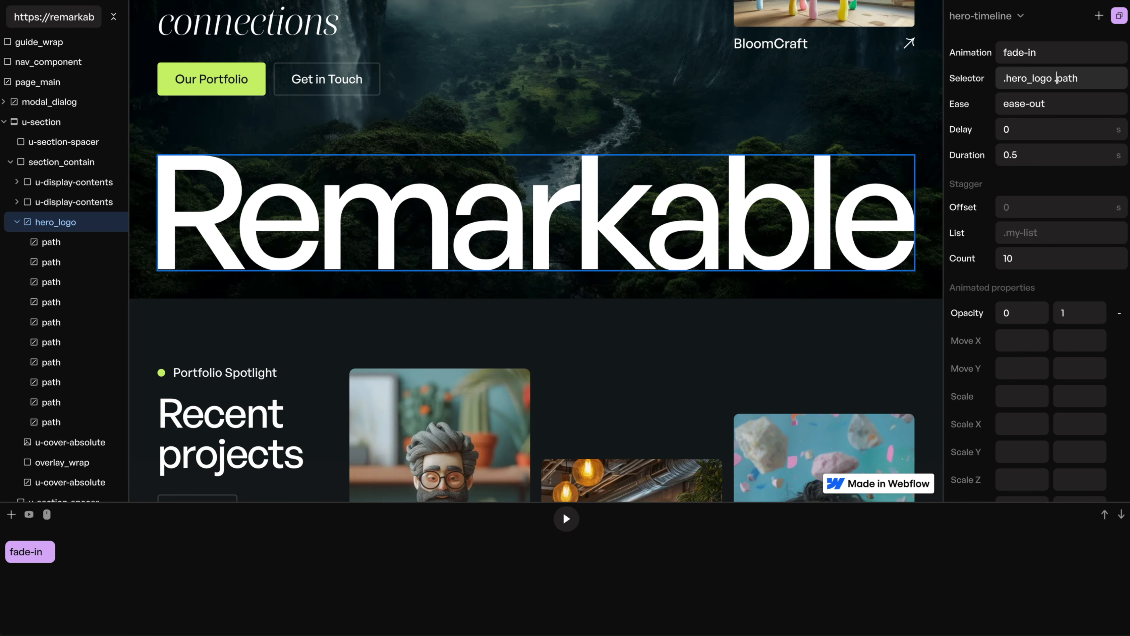
key(BackSpace)
- Enlarge the timeline area and set the fade-in animation's starting Move Y to 2rem
scroll(812, 321, up, 5)
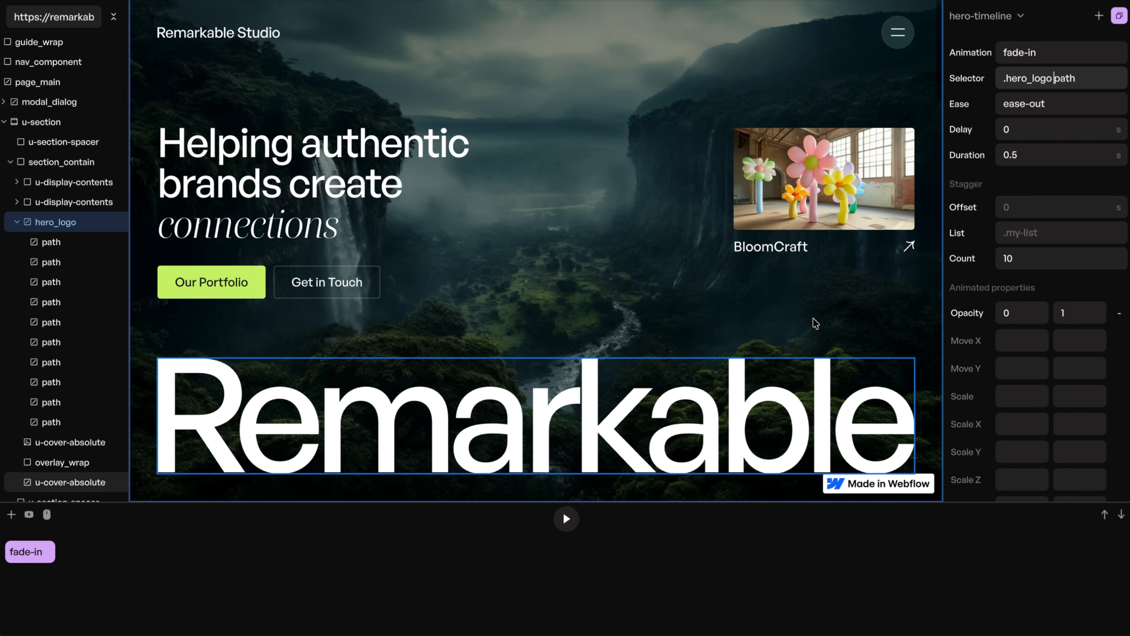
drag(737, 502, 738, 430)
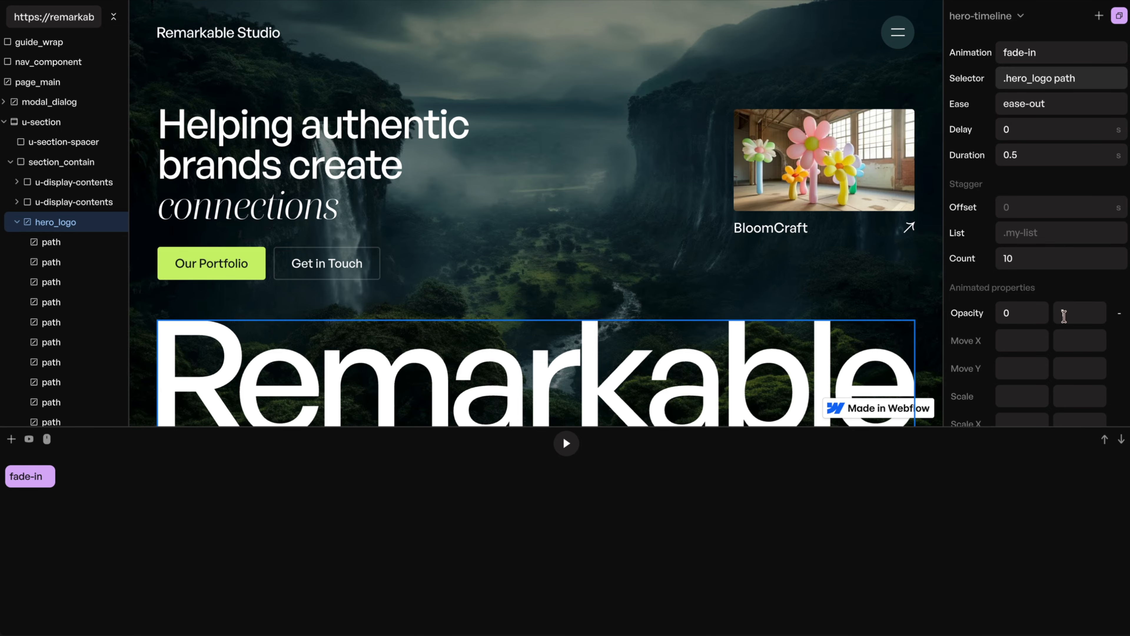
scroll(1034, 287, down, 2)
text(2rem)
key(Return)
- Set the fade-in stagger list to .hero_logo, with a count of 12 and an offset of 0.2 s
click(1029, 151)
text(.hero_logo)
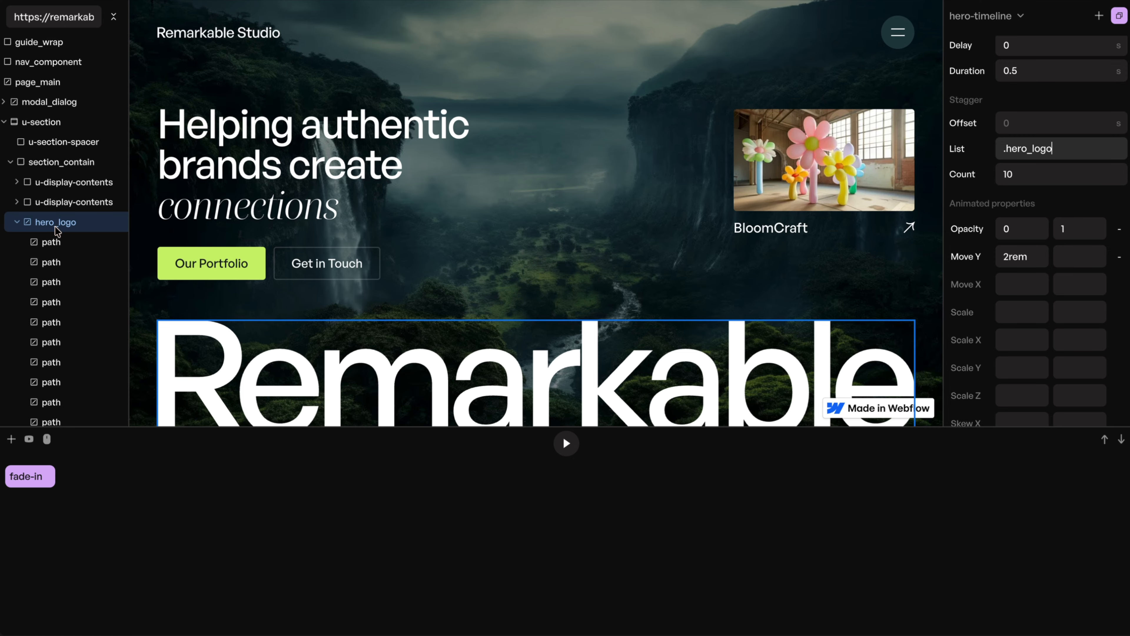
click(1027, 175)
key(BackSpace)
text(2)
click(1030, 124)
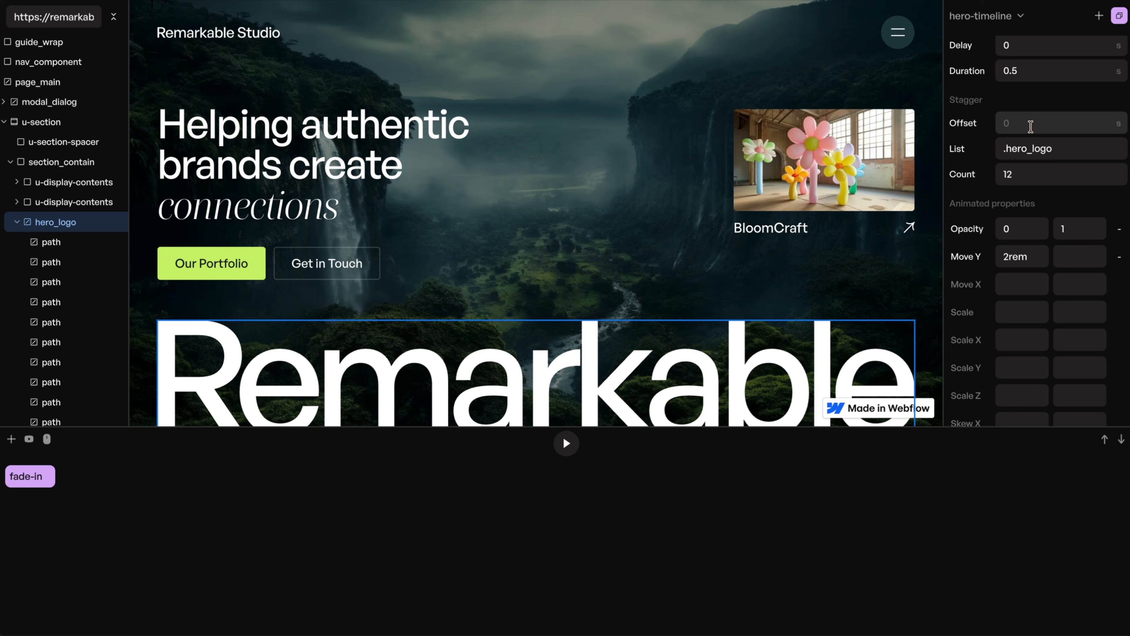
text(0.2)
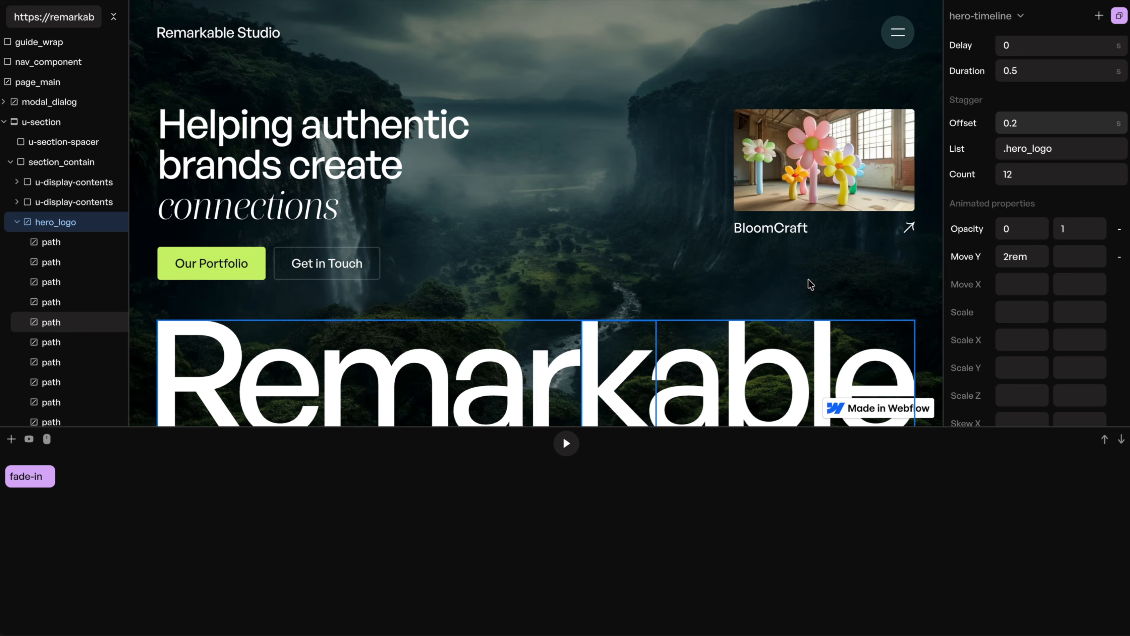
- Switch to Webflow's default variables and copy the CSS of the brand-500 color variable
scroll(1001, 368, down, 10)
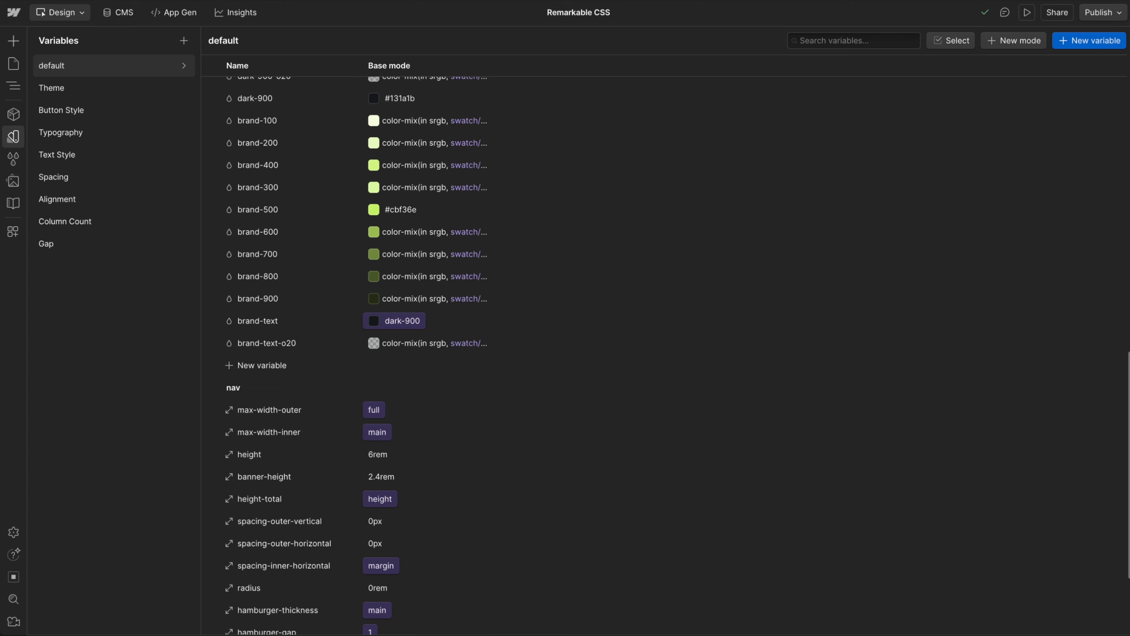
click(346, 209)
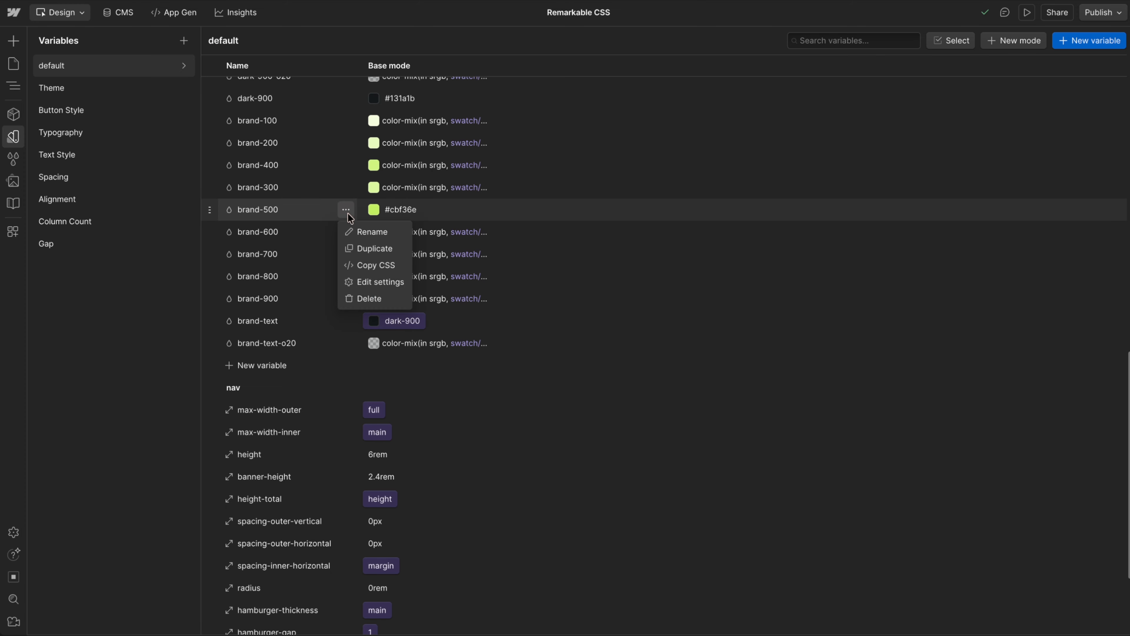
click(375, 265)
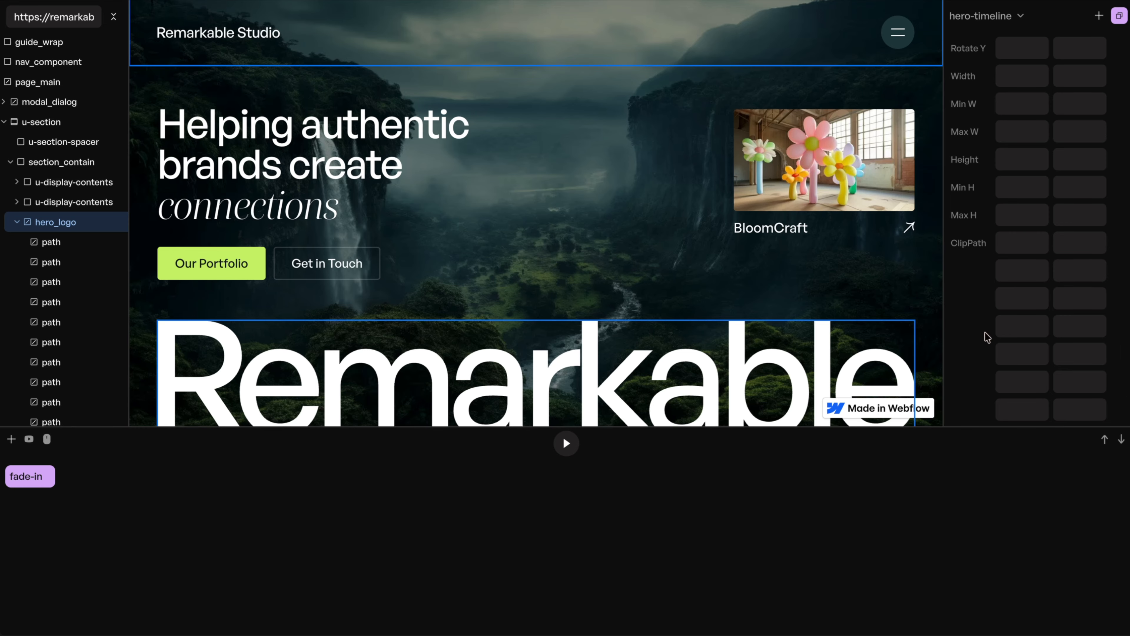
- Return to hero-timeline, add a custom color property starting at var(--swatch--brand-500), and widen the properties area
text(color)
click(1024, 270)
key(ctrl+v)
key(Return)
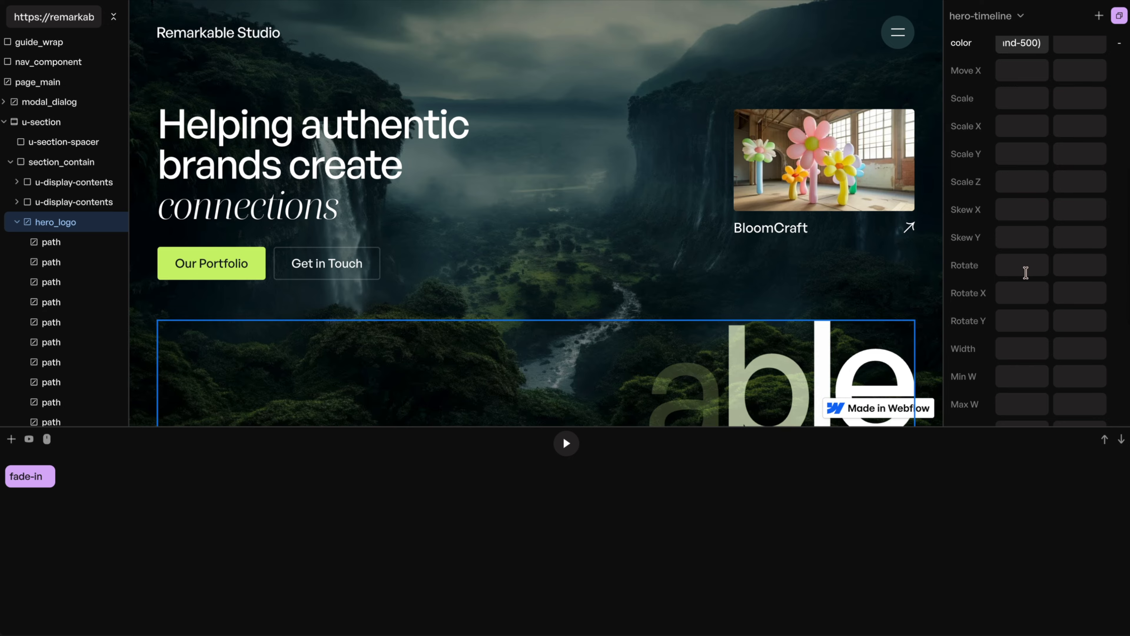
drag(944, 107, 822, 108)
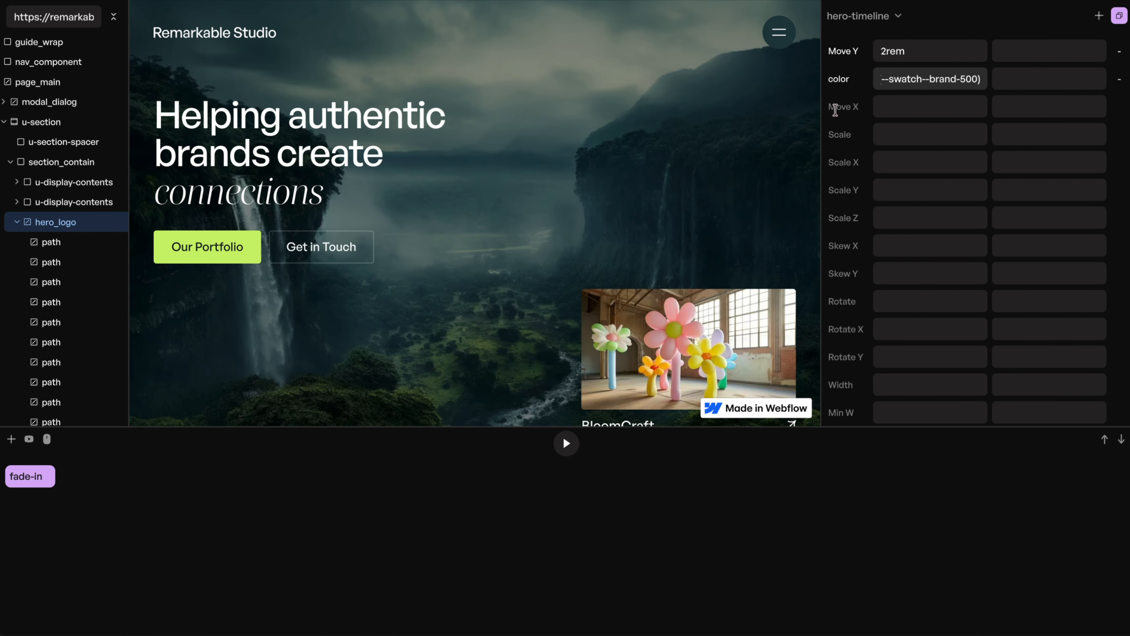
- Play the hero logo animation twice and check how the letters move and change color
scroll(626, 226, down, 3)
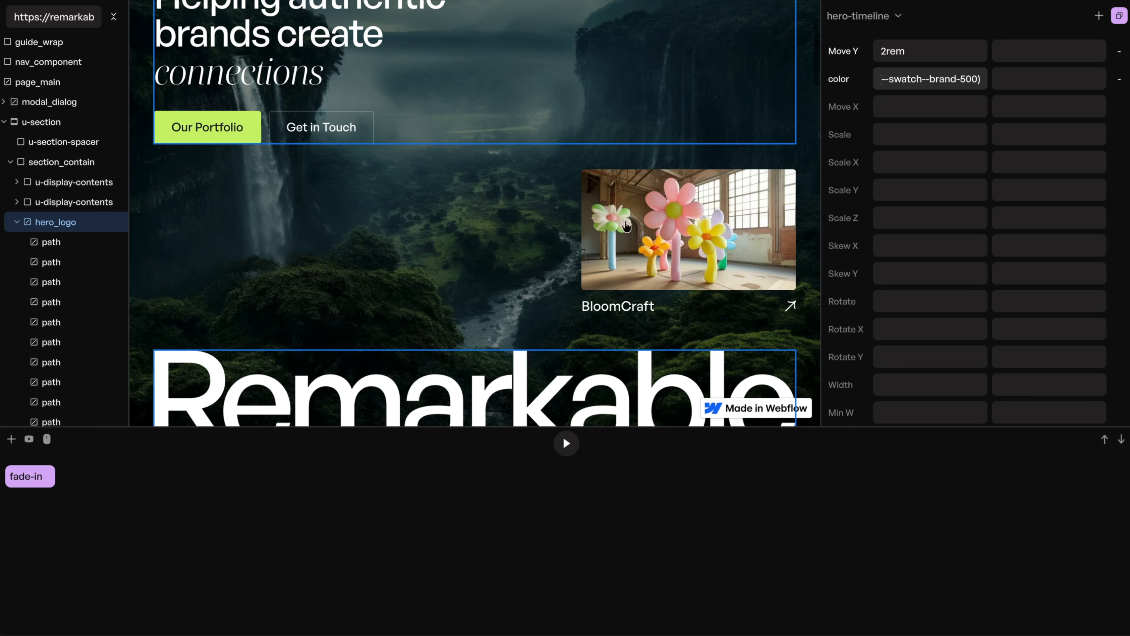
click(566, 443)
scroll(632, 317, down, 2)
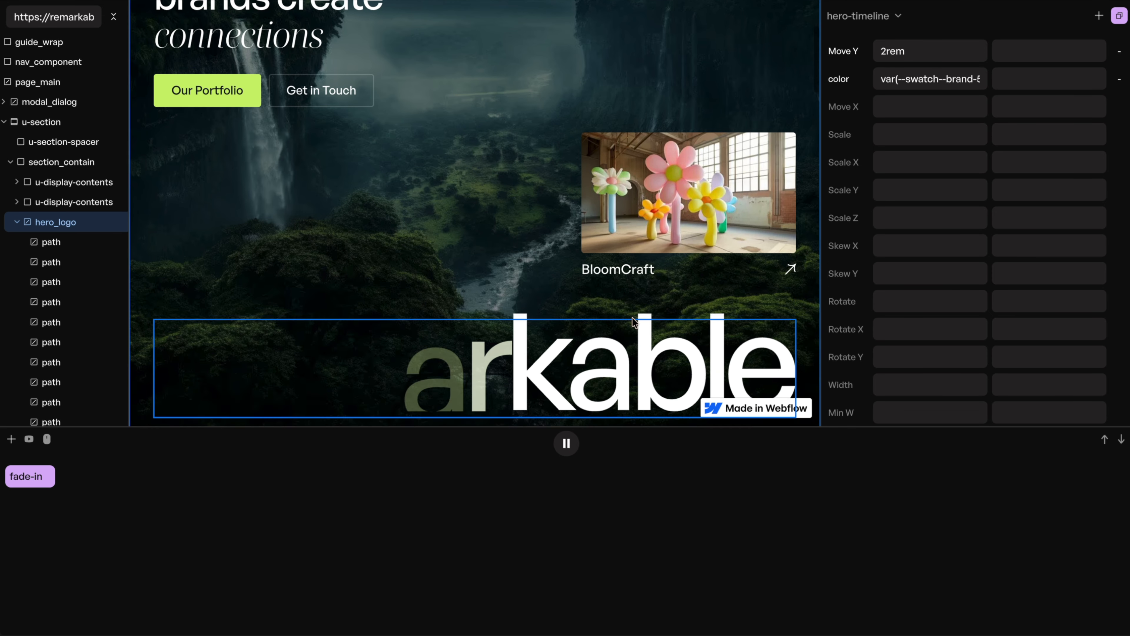
scroll(632, 317, up, 1)
scroll(633, 317, up, 1)
click(677, 517)
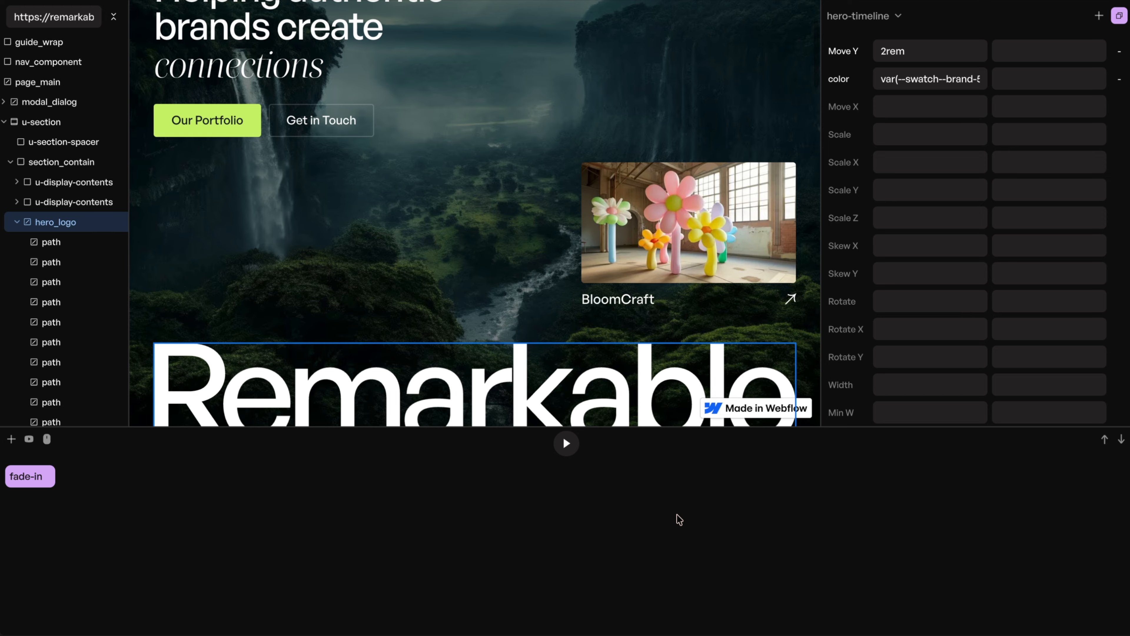
key(space)
scroll(668, 304, down, 1)
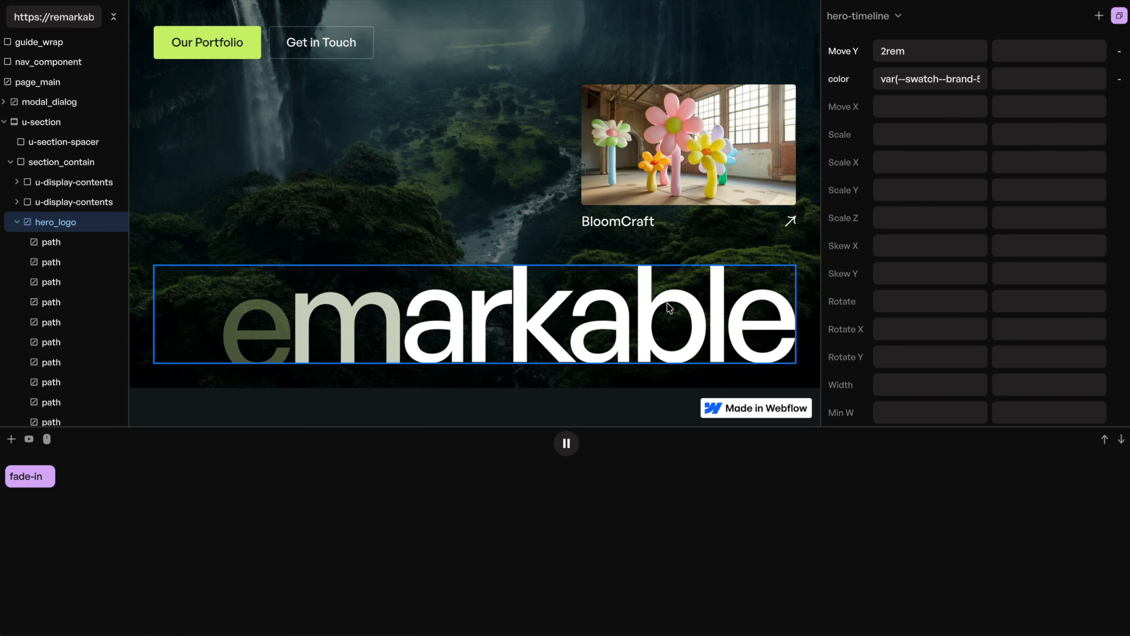
scroll(668, 304, up, 2)
- Add a custom filter property with the starting value blur(2rem) to the fade-in animation
scroll(953, 216, down, 5)
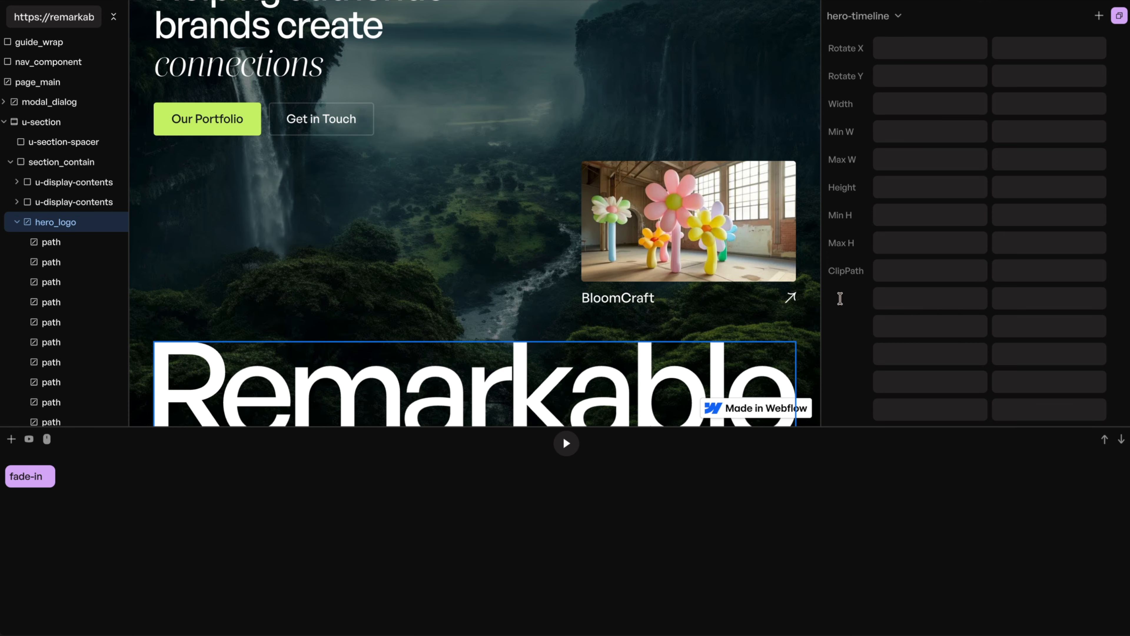
click(840, 299)
text(filter)
click(932, 300)
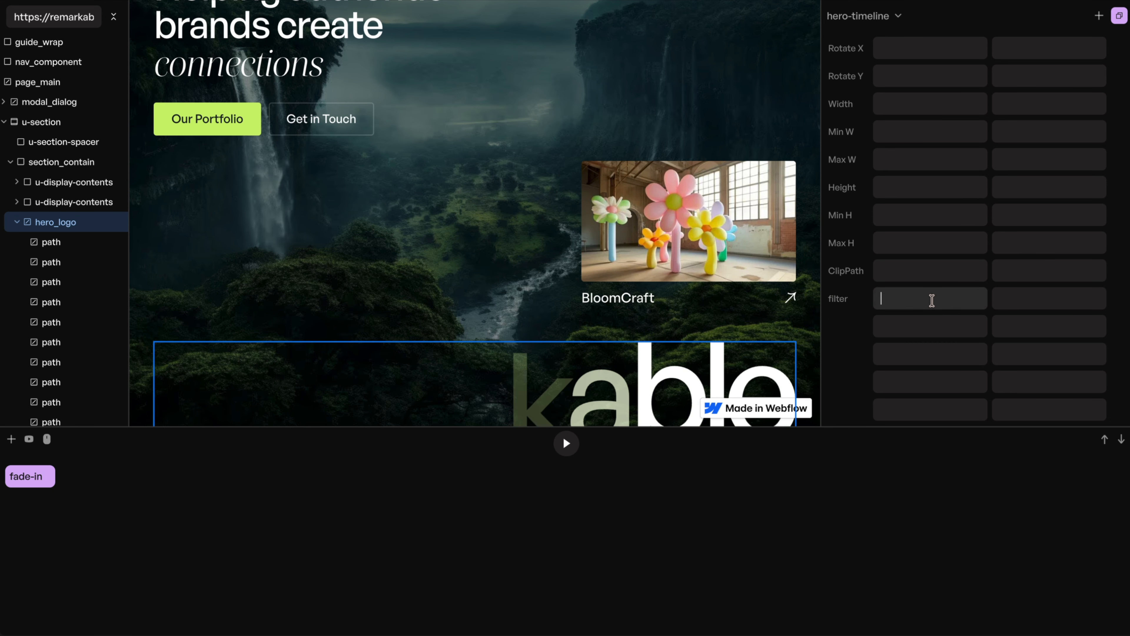
text(blur(2rem))
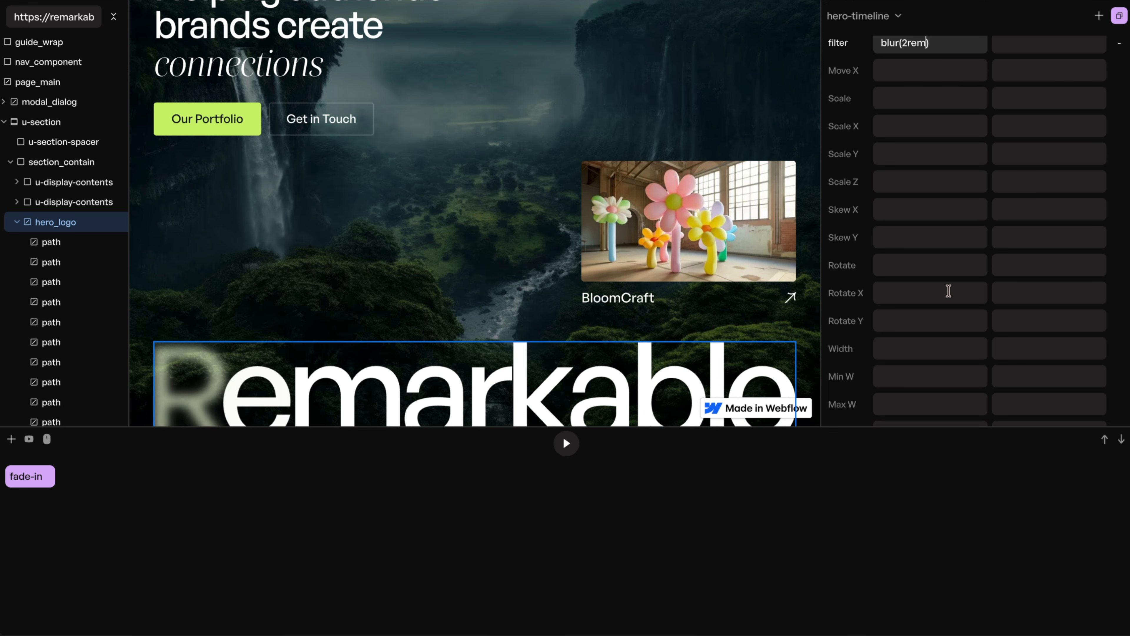
- Rename the fade-in animation as hero-logo
scroll(980, 233, up, 8)
triple_click(959, 50)
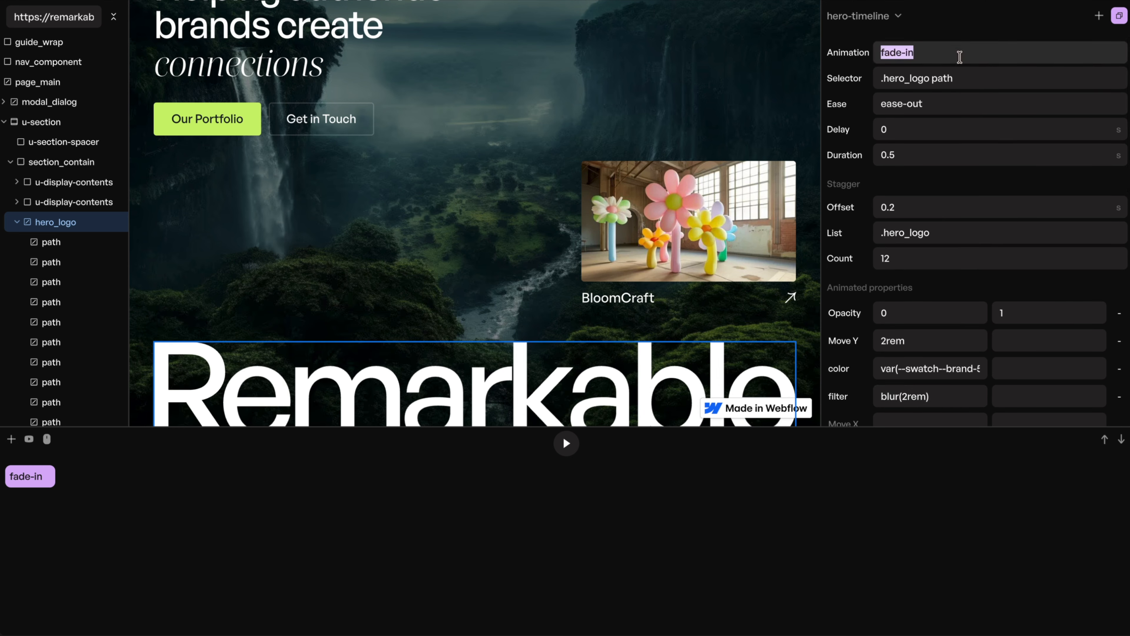
text(hero-logo)
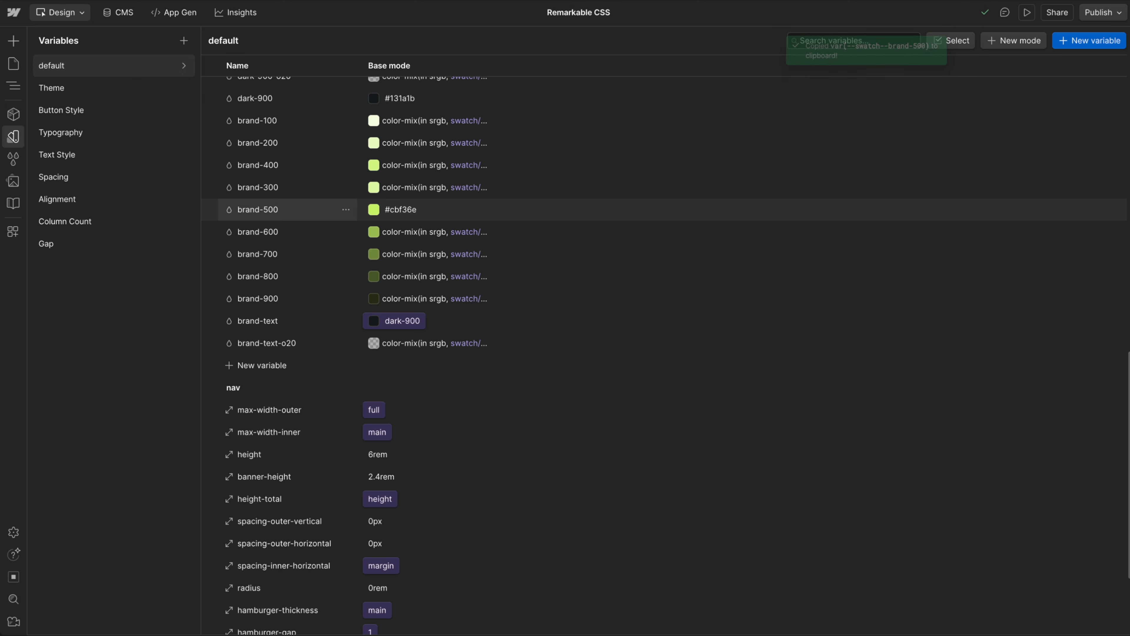
- Switch to Webflow, add a Code Embed after Nav on the Home page, and save hero-timeline's style code in it
click(14, 85)
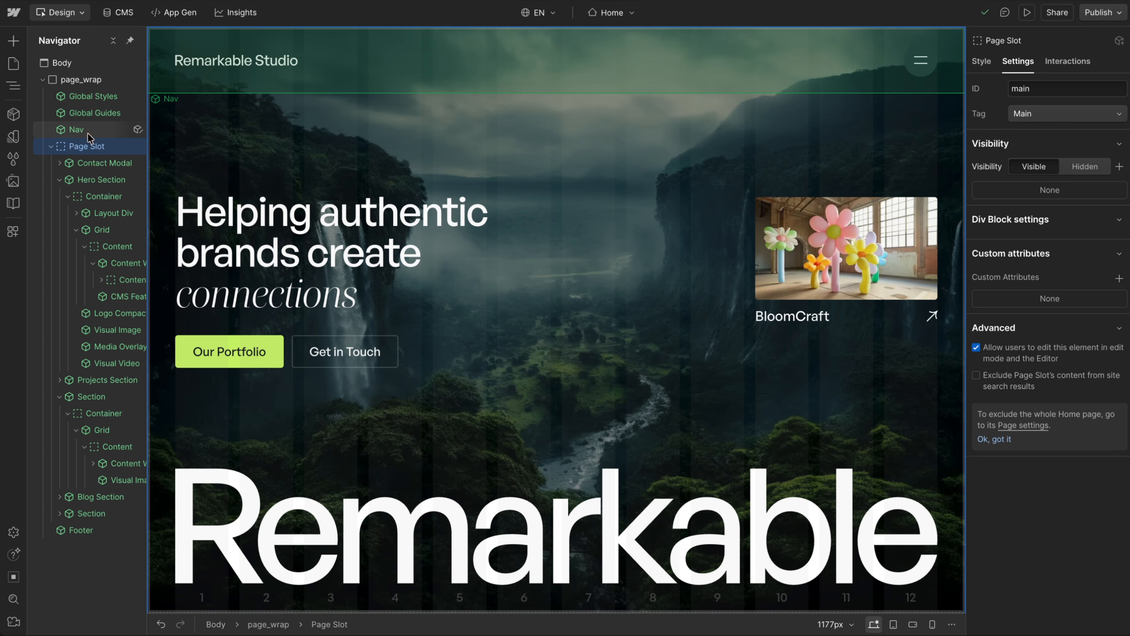
click(87, 130)
key(ctrl+k)
text(em)
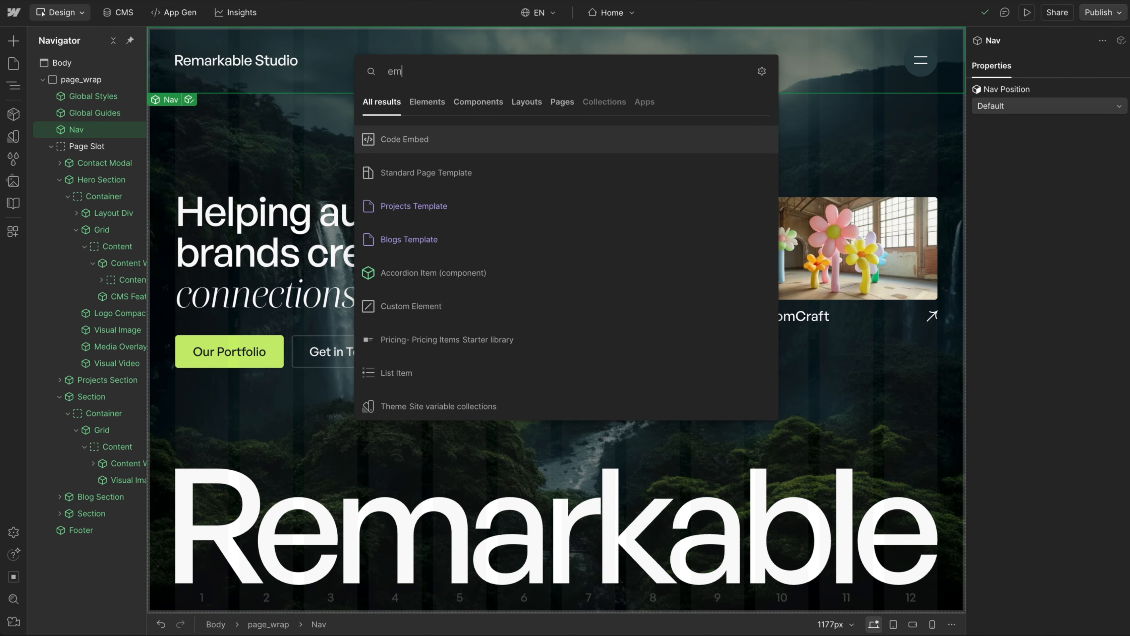
key(Return)
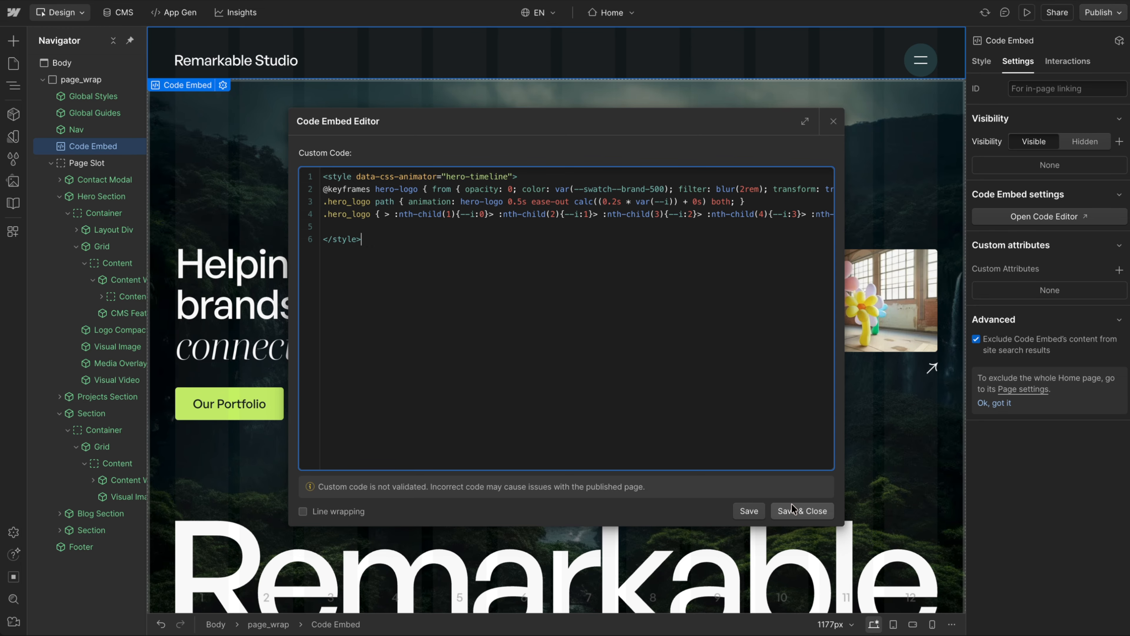
click(796, 507)
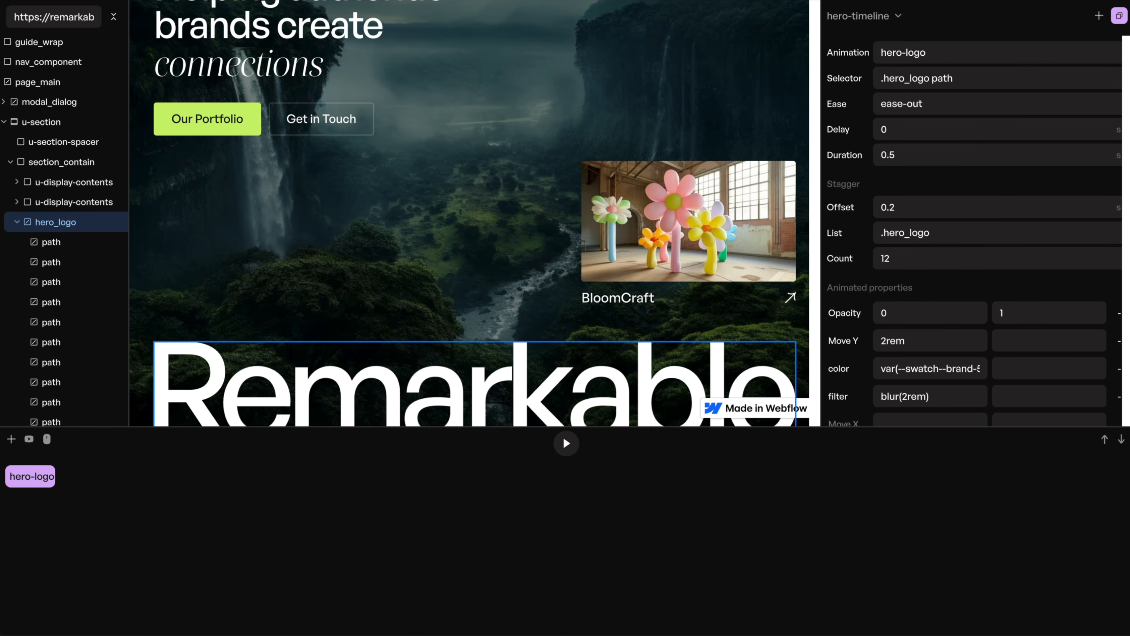
- Copy content-timeline's code and save it in a second Code Embed added below the first one on the Webflow Home page
click(899, 17)
click(920, 3)
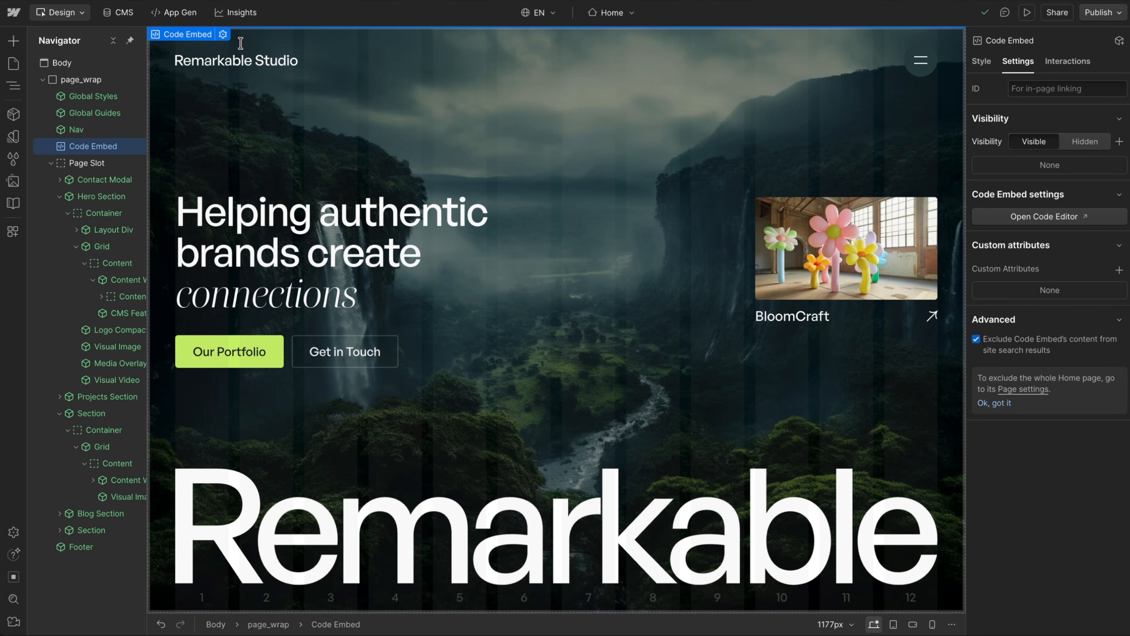
key(ctrl+e)
text(ed)
key(Return)
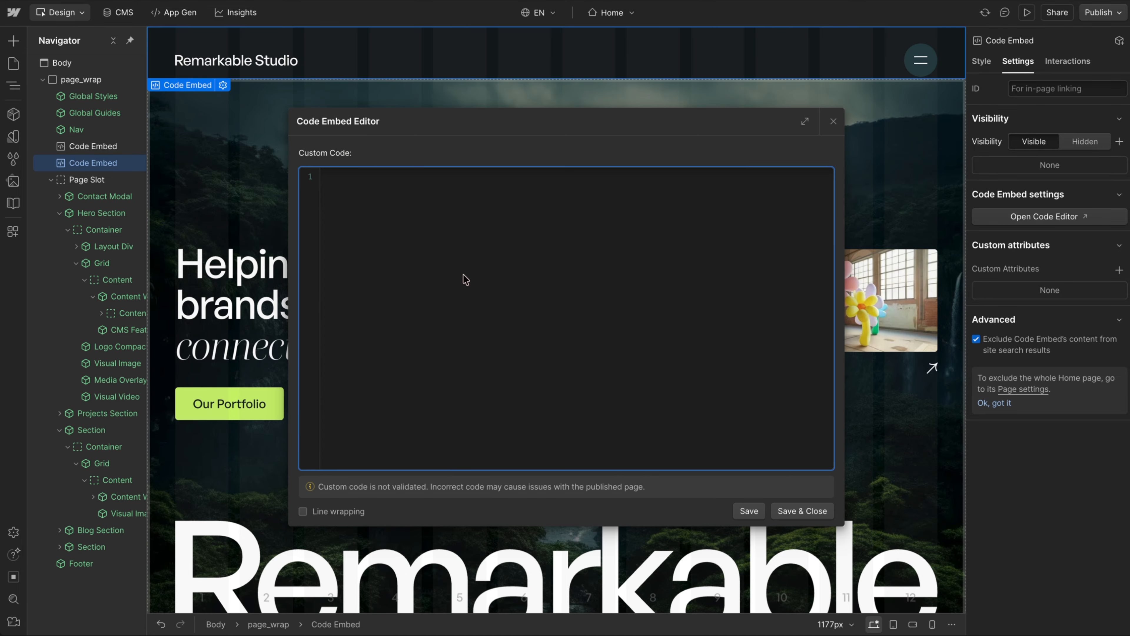
key(ctrl+v)
click(806, 513)
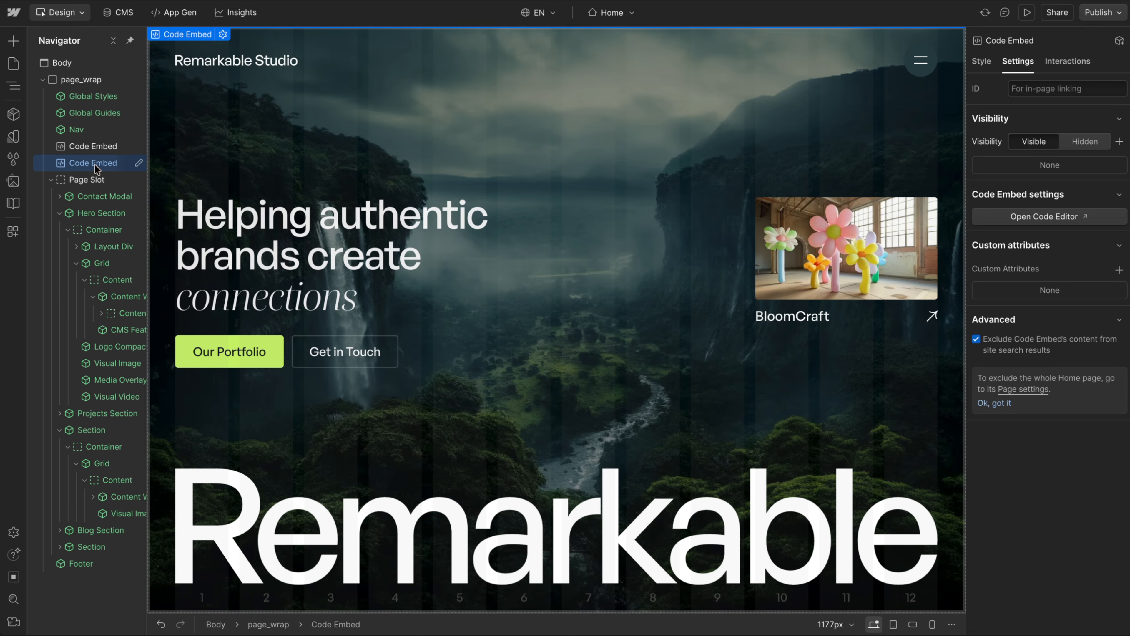
- Publish the Webflow site to the remarkable-css.webflow.io staging domain
click(91, 147)
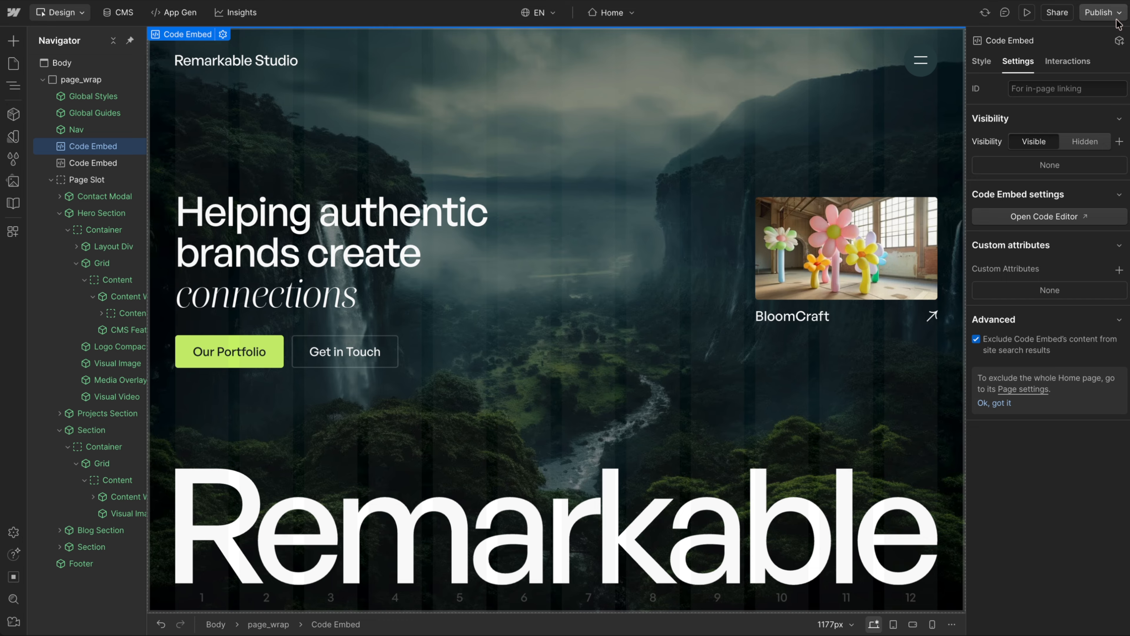
click(1100, 12)
click(1075, 228)
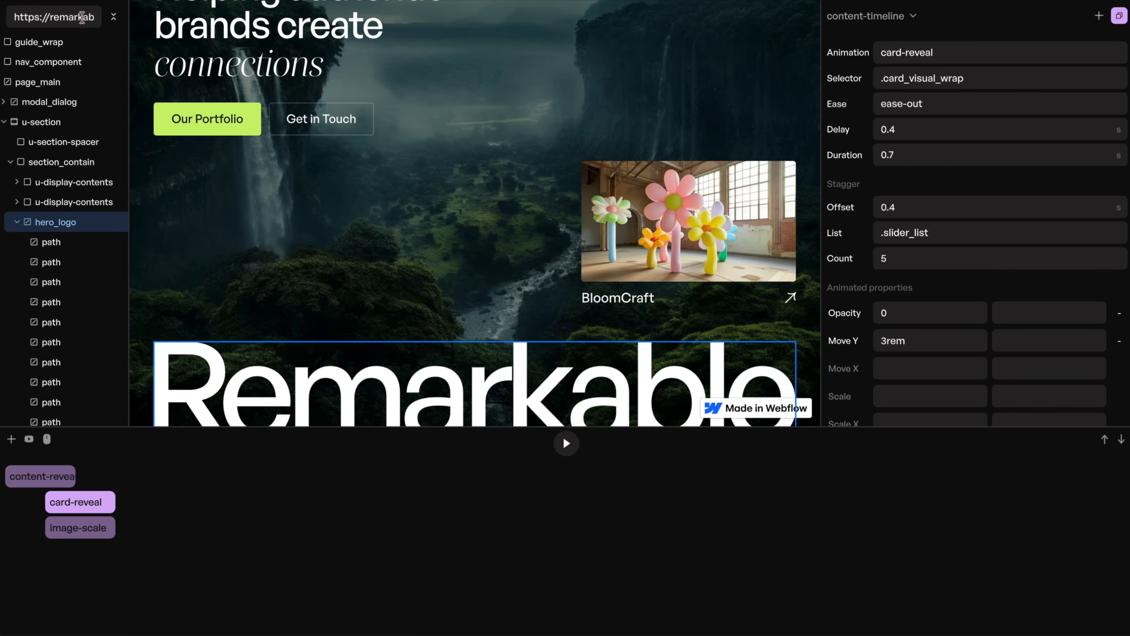
- Switch to the timeline editor, load remarkable-css.webflow.io/ as the preview site, and open hero-timeline
click(81, 18)
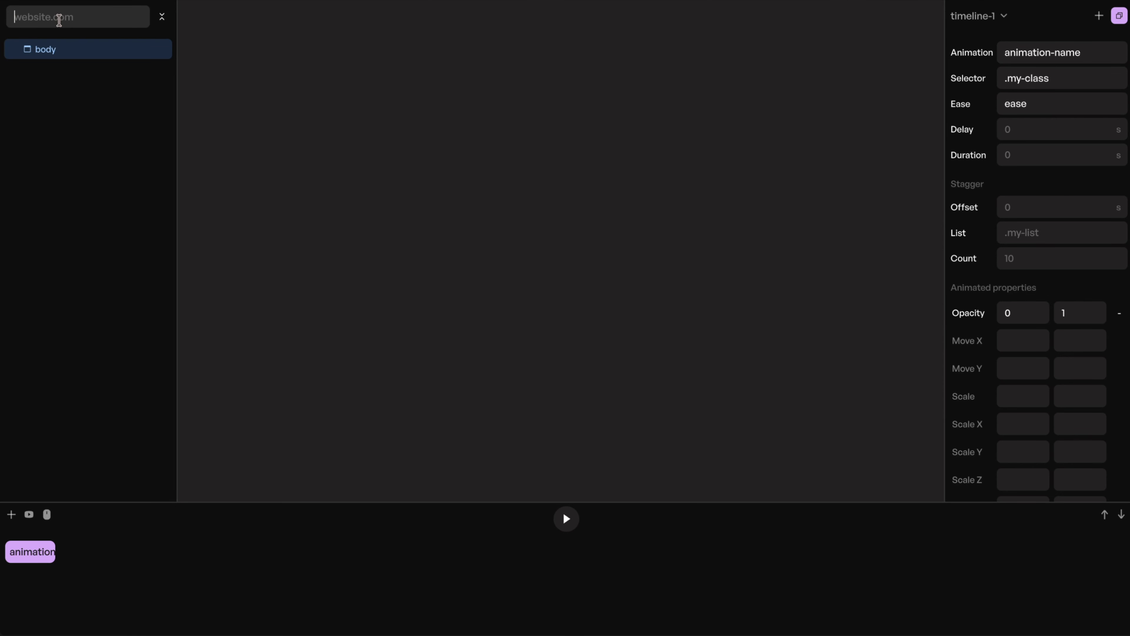
text(remarkable-css.webflow.io/)
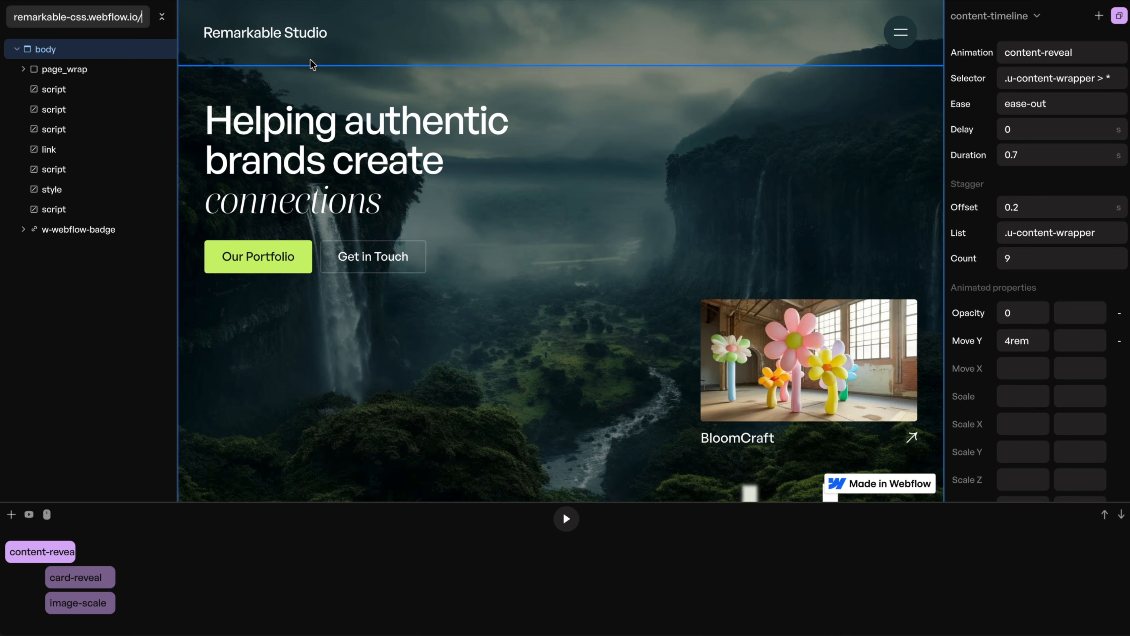
click(1038, 16)
click(1058, 31)
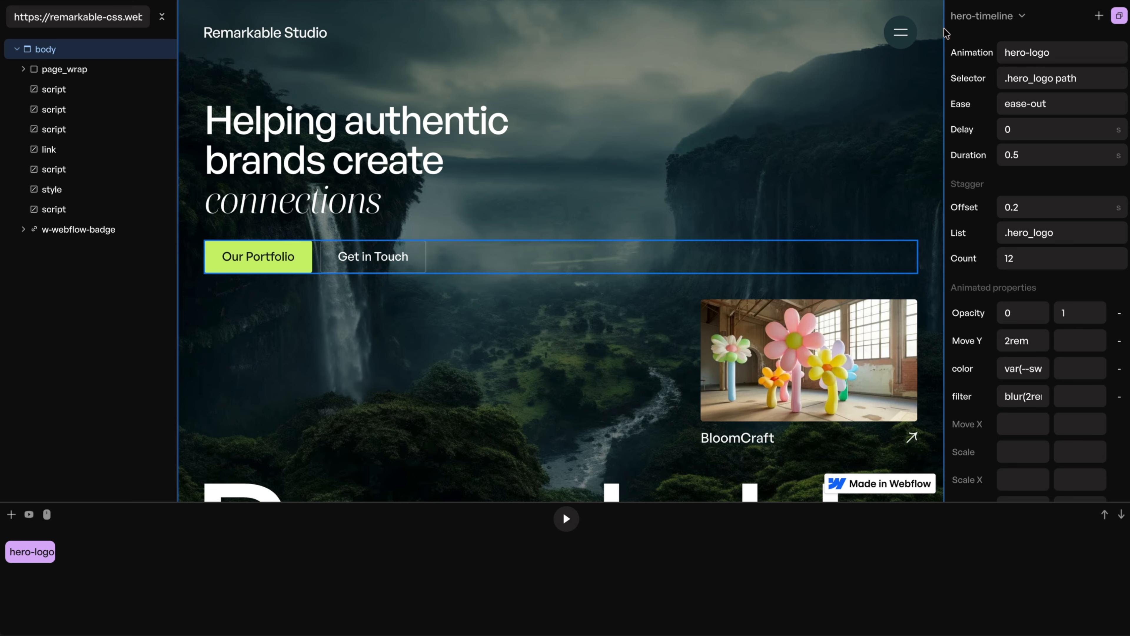
- In content-timeline, set the starting scale of the image-scale animation to 1.1
click(1023, 18)
click(1050, 4)
scroll(617, 292, down, 15)
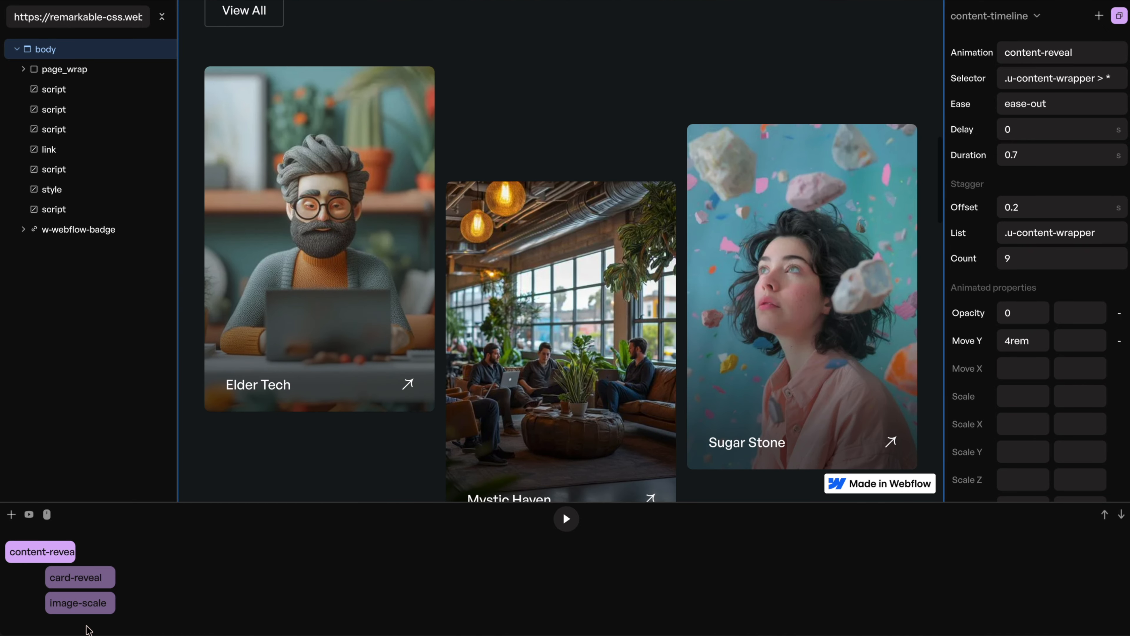
click(86, 604)
click(1033, 308)
key(BackSpace)
text(1.1)
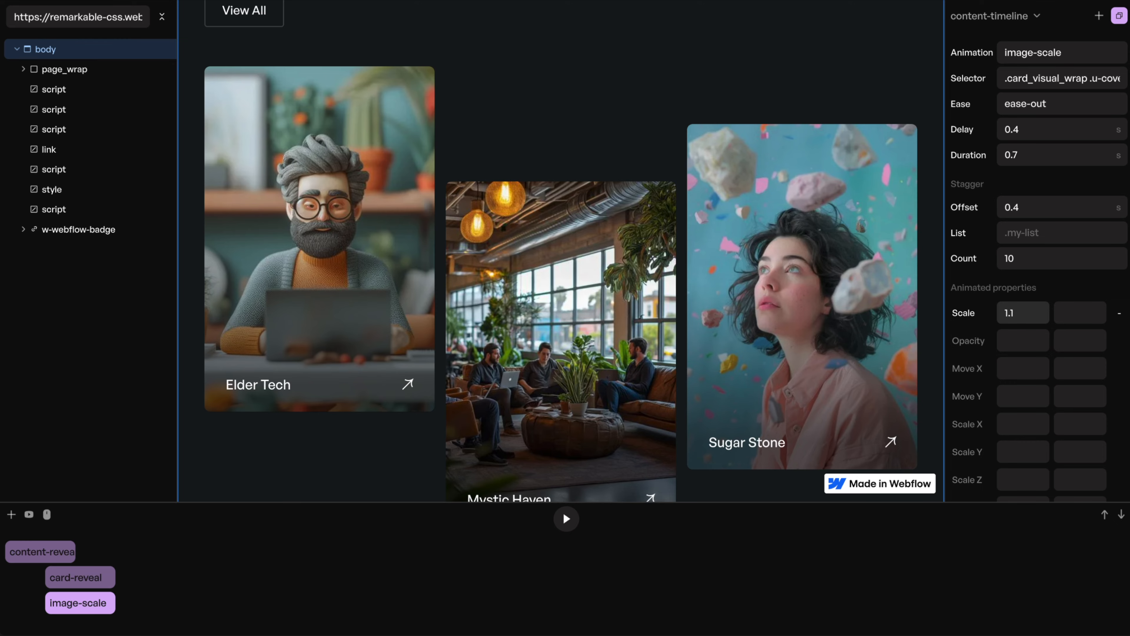
- Copy content-timeline's code, replace the code of the Code Embed directly below Nav in Webflow with it, and republish the site to staging
click(1120, 19)
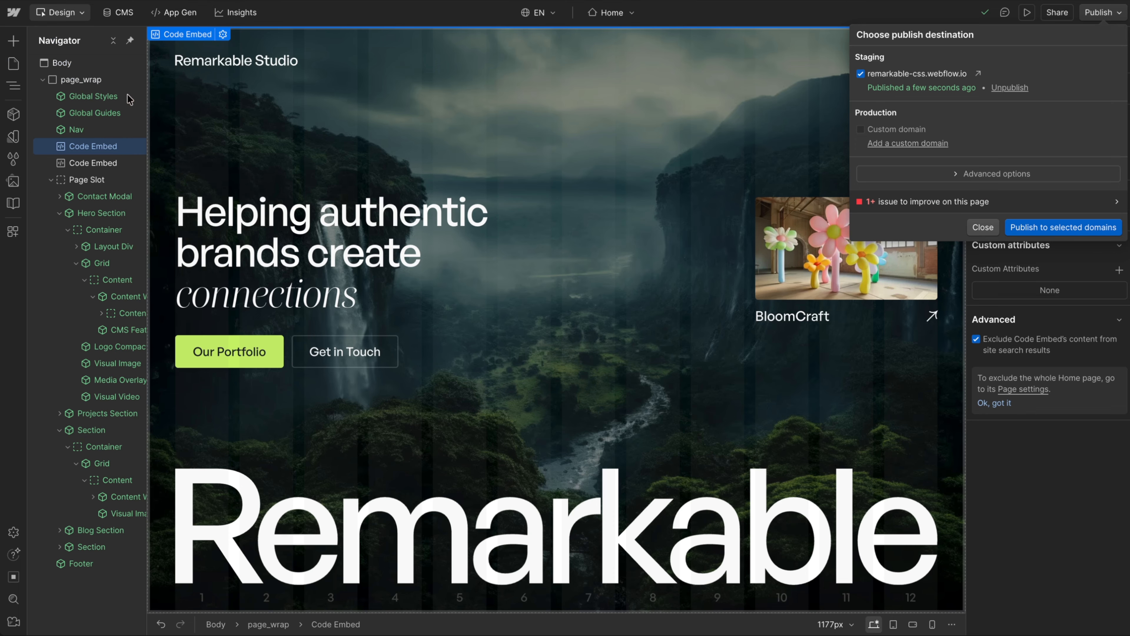
click(108, 150)
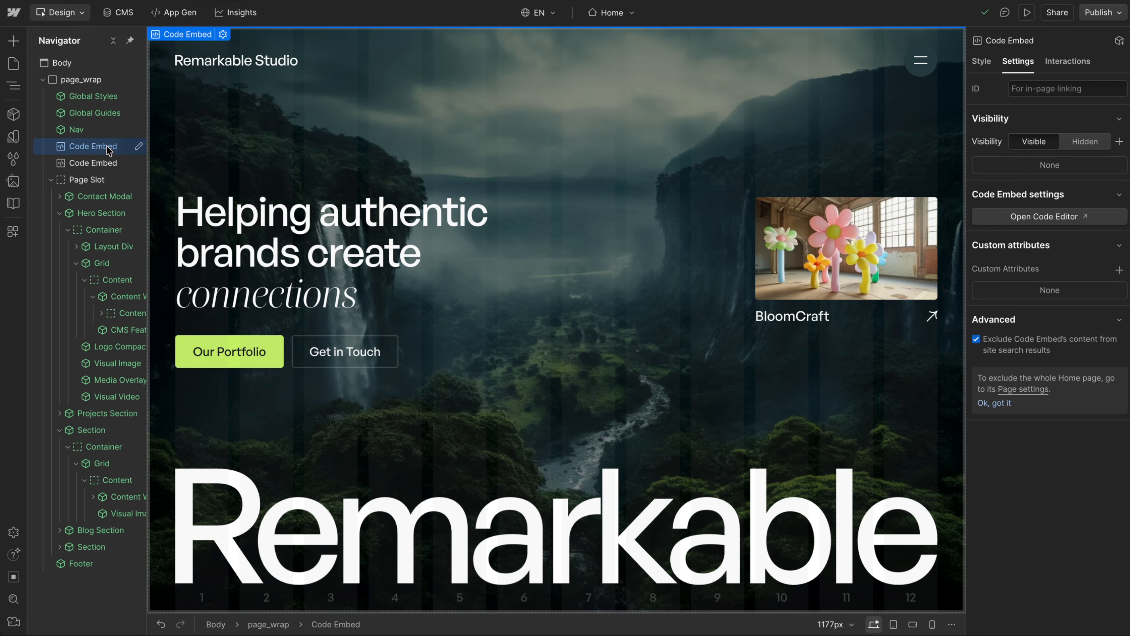
double_click(108, 150)
drag(457, 176, 579, 175)
click(579, 175)
key(ctrl+a)
key(ctrl+v)
click(800, 512)
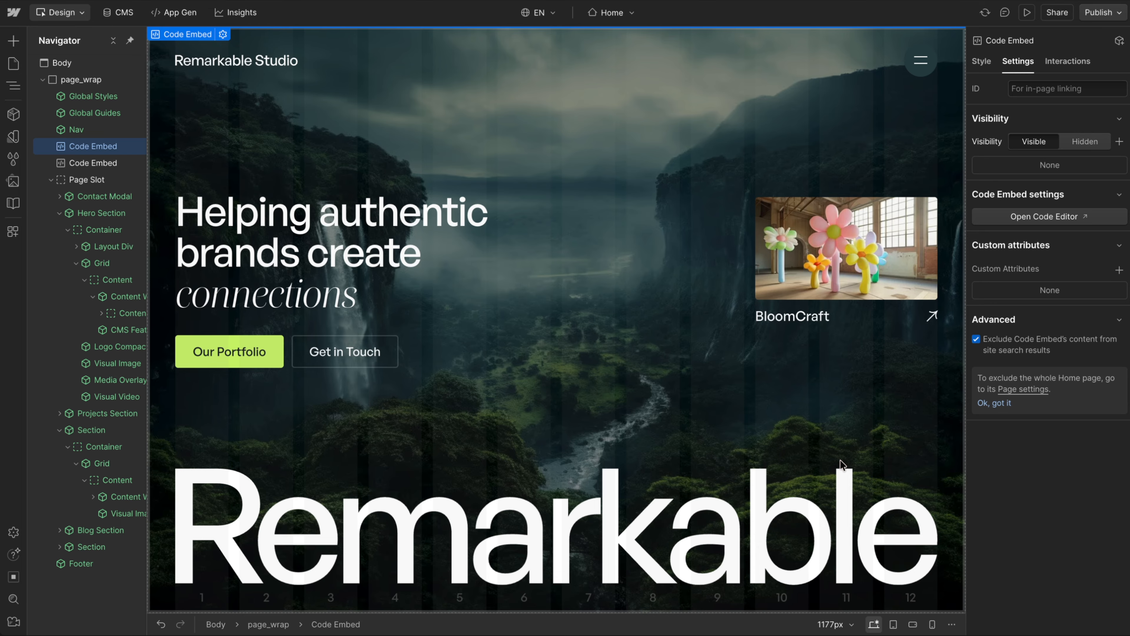
click(1102, 13)
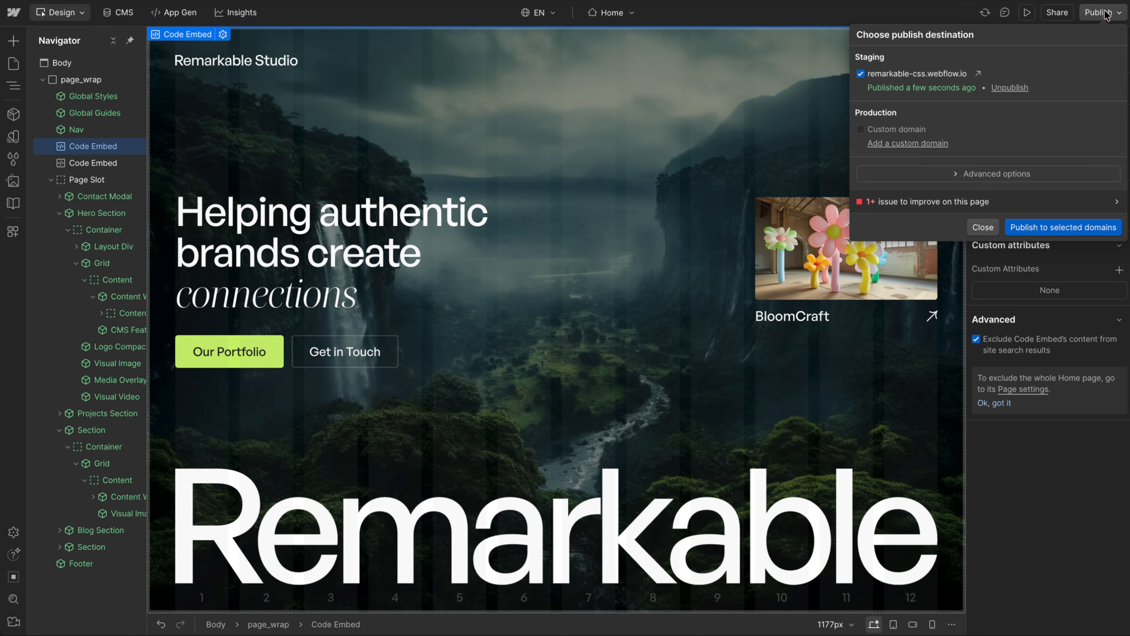
click(1043, 228)
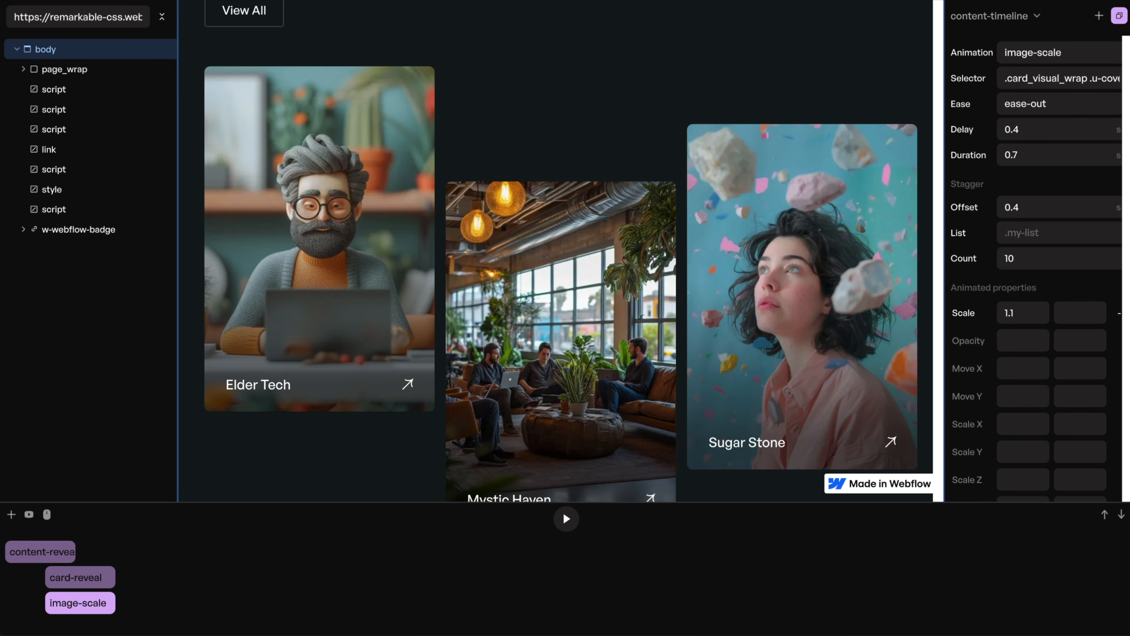
- Switch to the timeline editor and check how the animations behave through the page's sections, from the hero logo to Work for Remarkable
scroll(479, 186, up, 10)
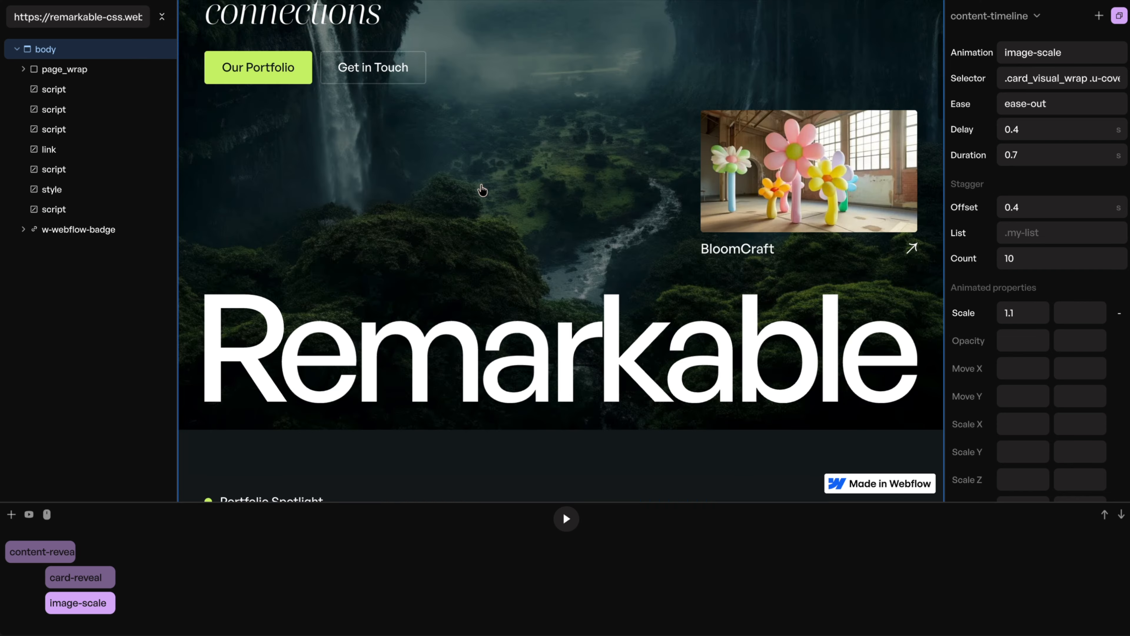
scroll(480, 187, down, 10)
scroll(469, 260, down, 10)
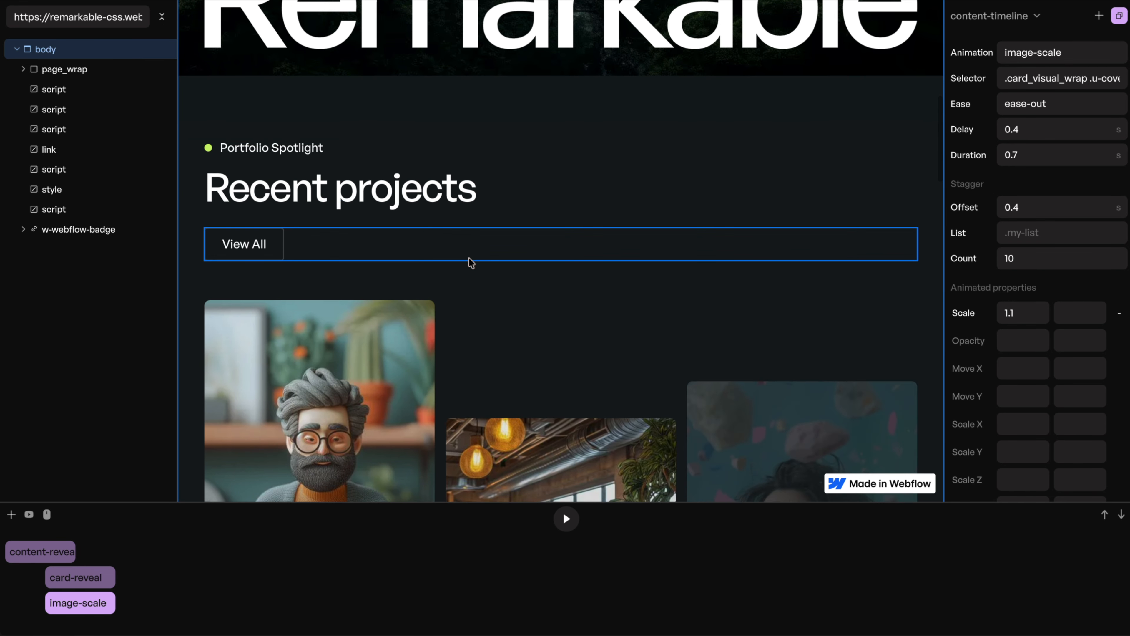
scroll(470, 263, down, 3)
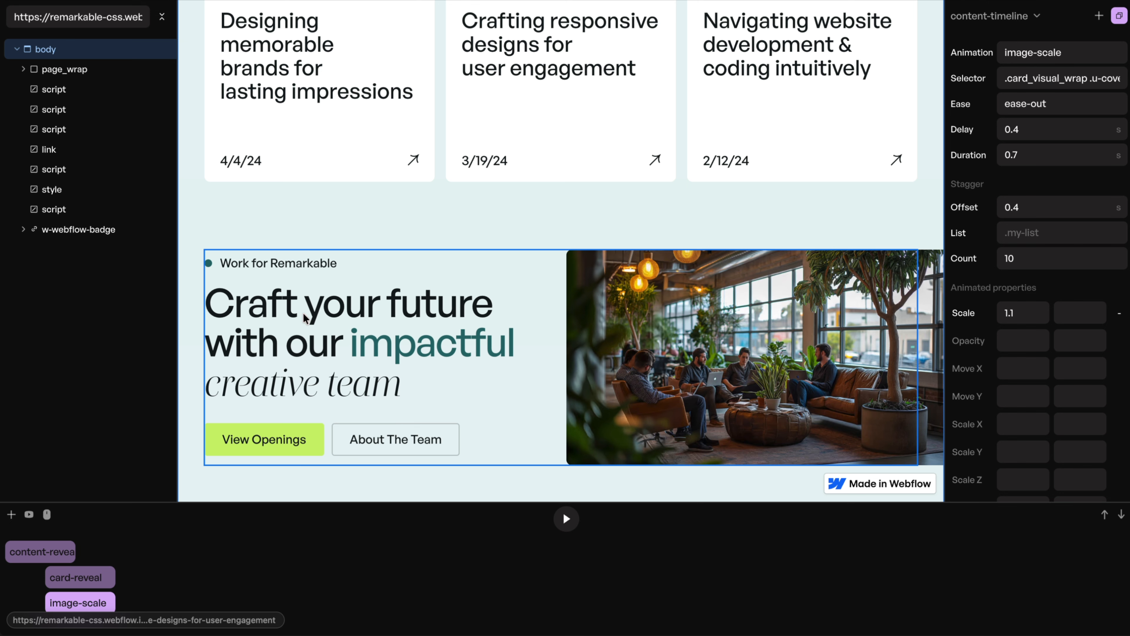
scroll(388, 293, up, 10)
scroll(390, 295, up, 10)
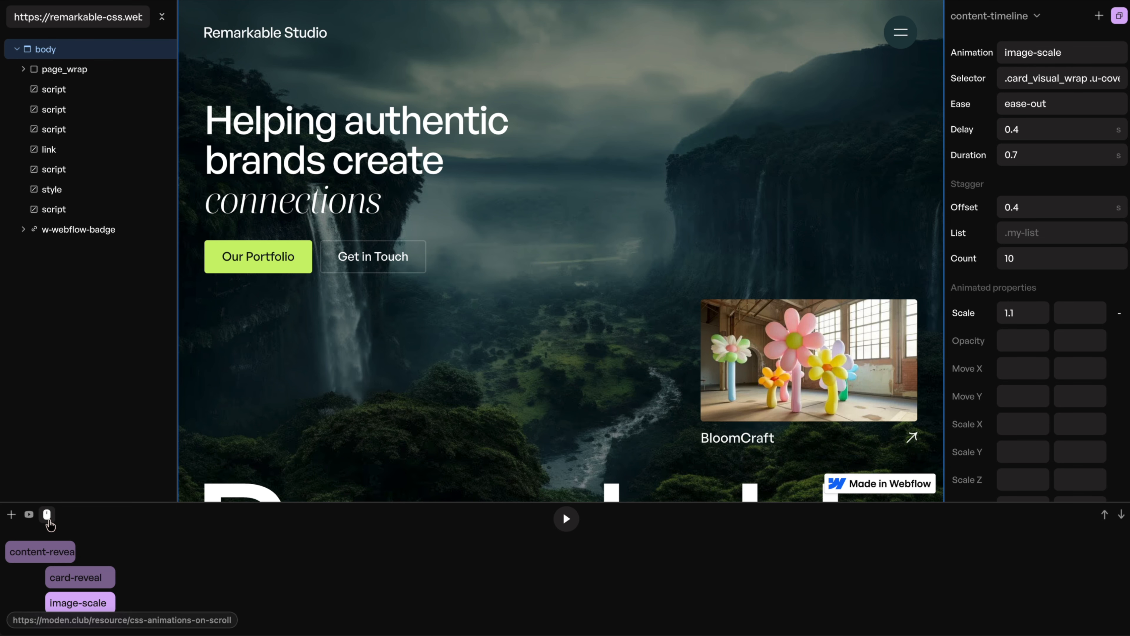
- Open the Retrigger CSS Animations On Scroll resource and highlight the data-css-scroll attribute in its section instructions
click(48, 517)
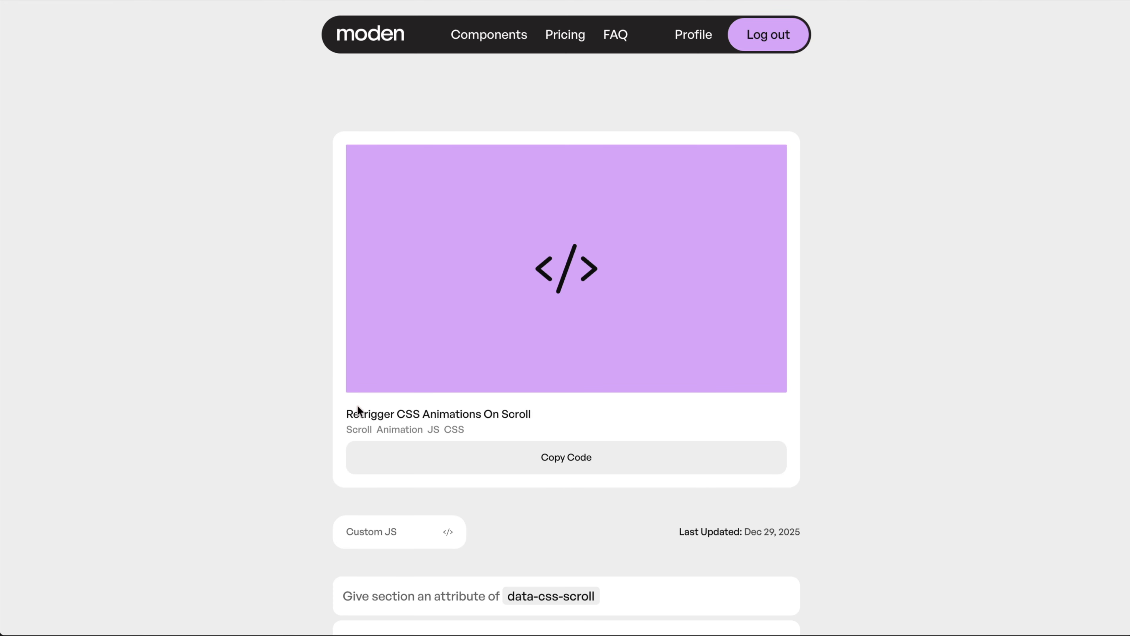
drag(327, 416, 538, 415)
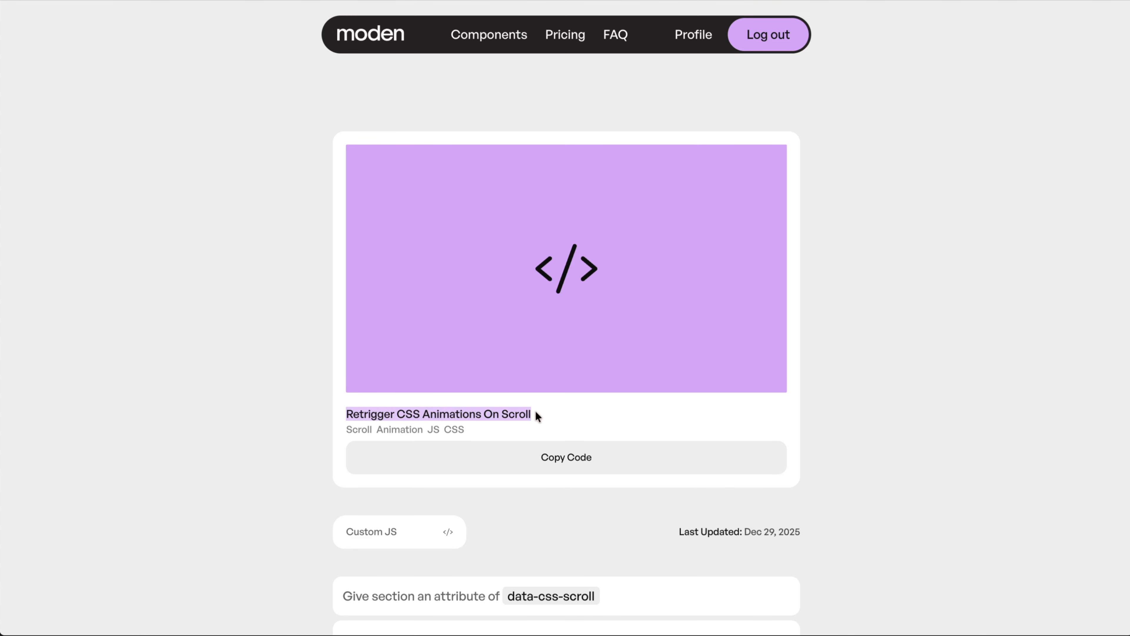
click(176, 423)
scroll(287, 416, down, 3)
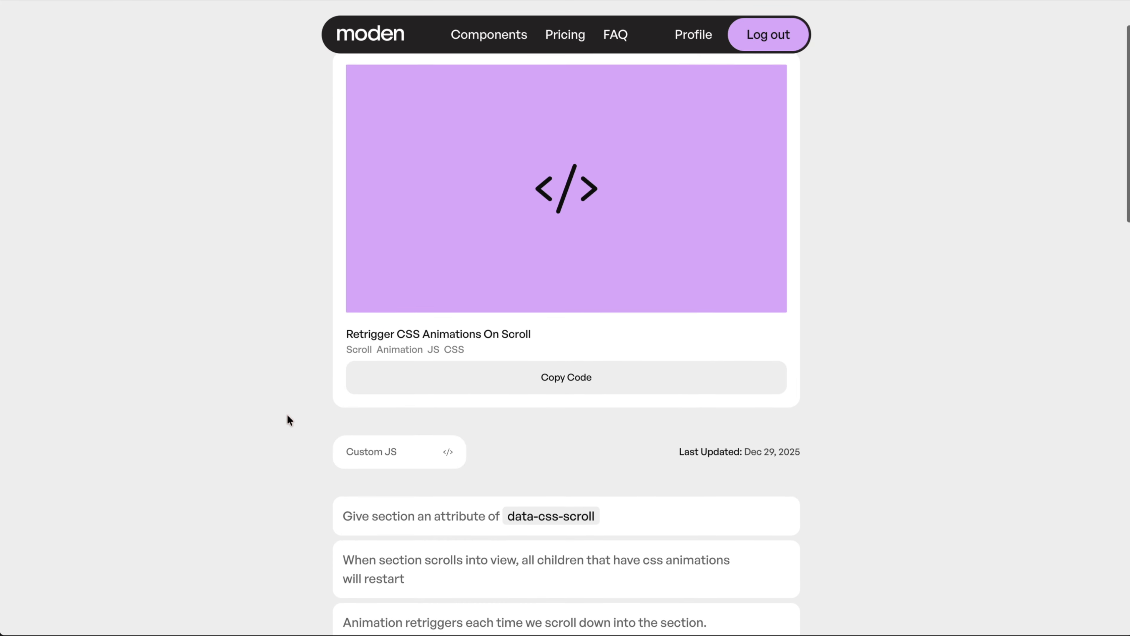
drag(499, 426, 609, 420)
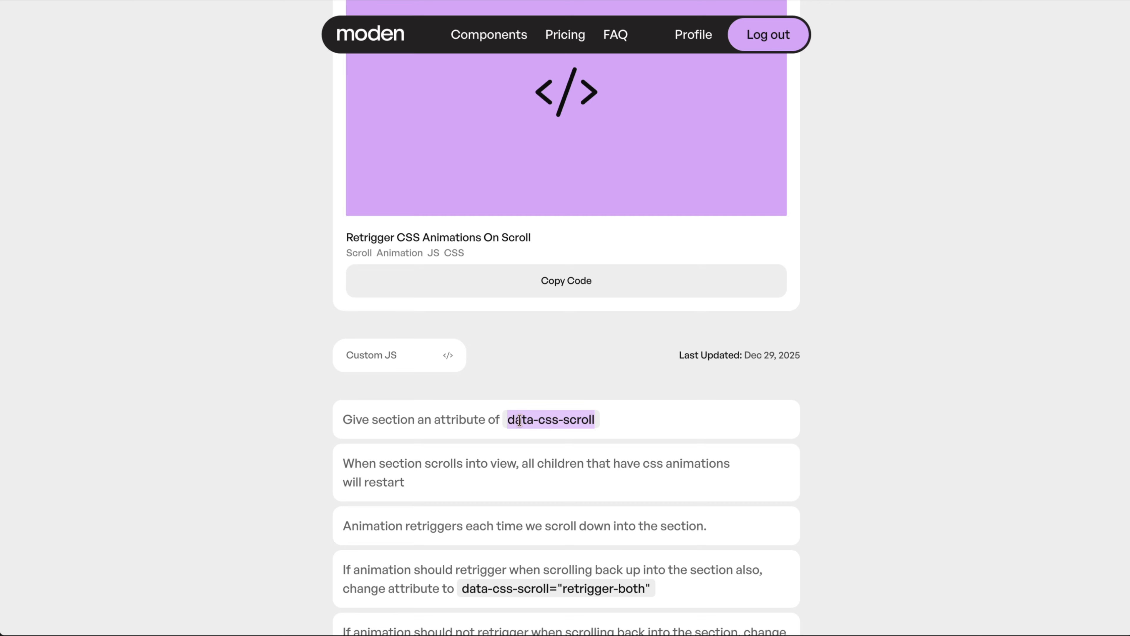